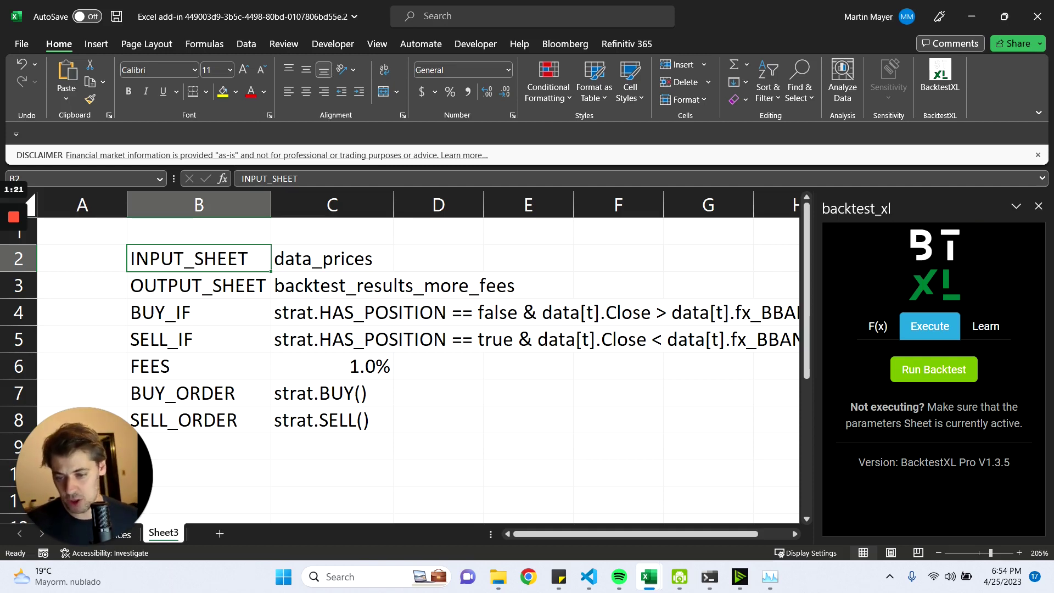
Examine the backtest parameter table on Sheet3, from INPUT_SHEET down to SELL_ORDER.
key(ctrl+shift+Down)
key(ctrl+shift+Right)
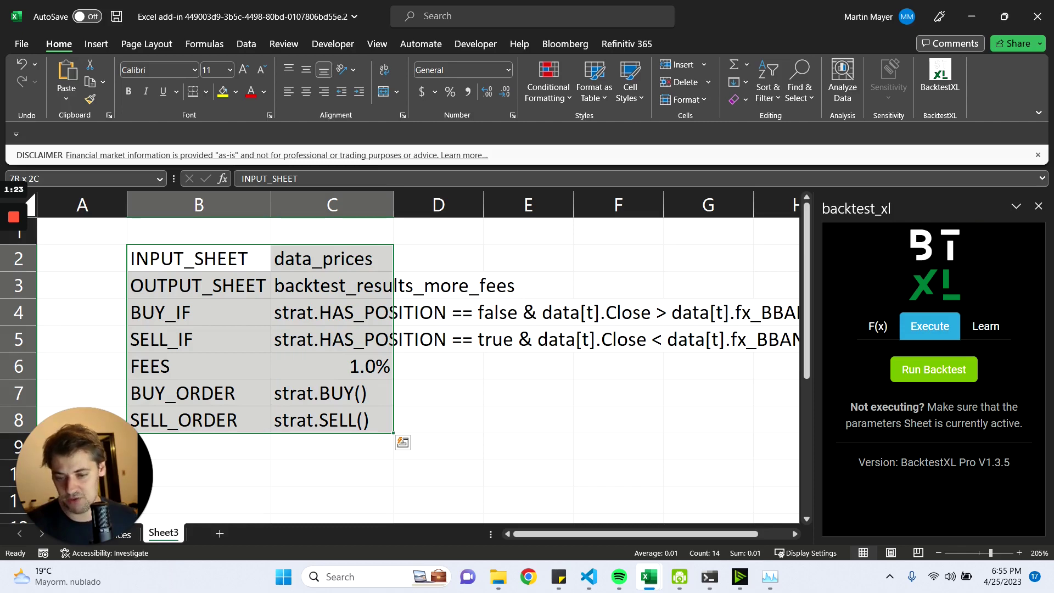
key(Left)
key(Right)
key(shift+Down)
key(shift+Right)
key(shift+Right)
key(shift+Down)
key(shift+Down)
key(shift+Down)
key(shift+Down)
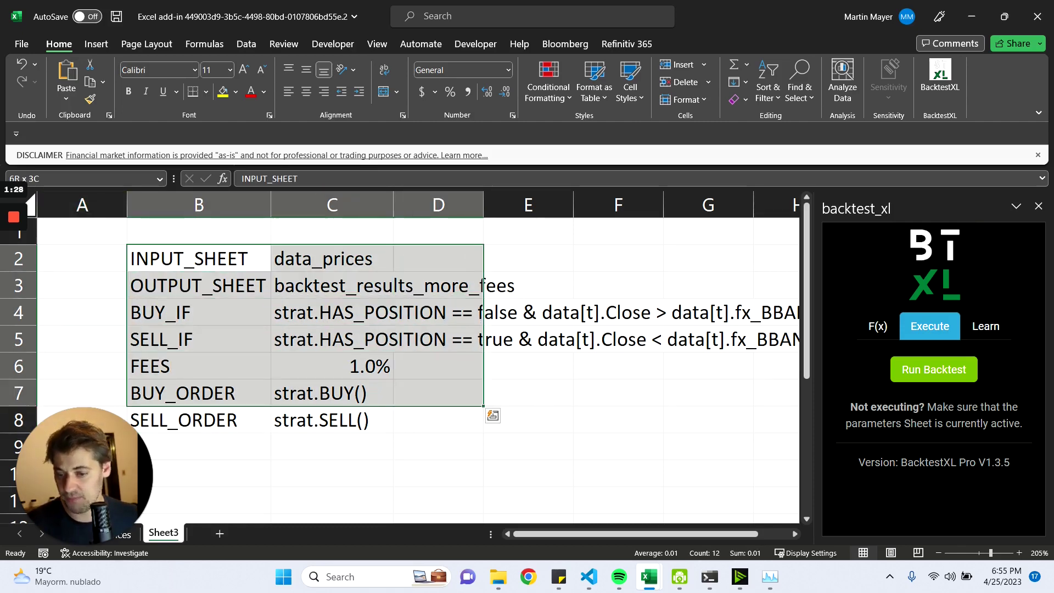
key(Down)
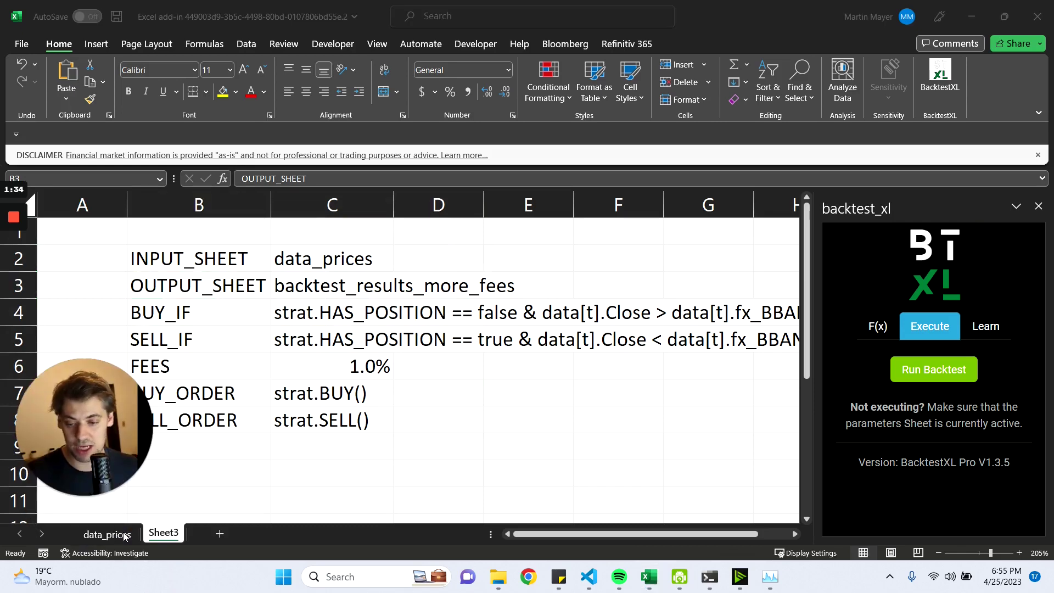
Inspect the price data on the data_prices sheet and the STOCKHISTORY formula in cell A1.
click(125, 537)
click(96, 264)
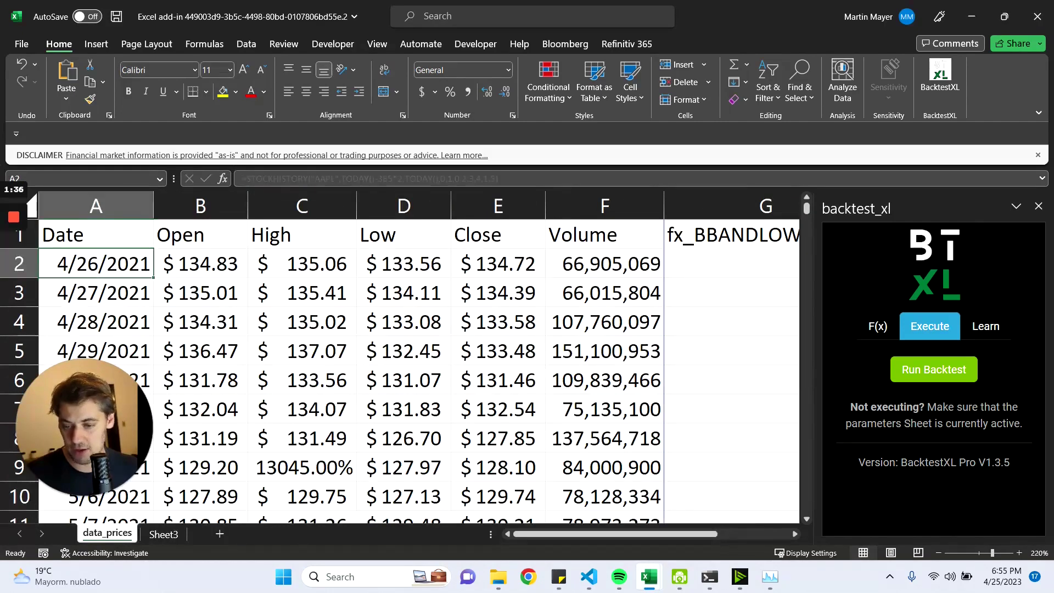
click(96, 235)
click(323, 179)
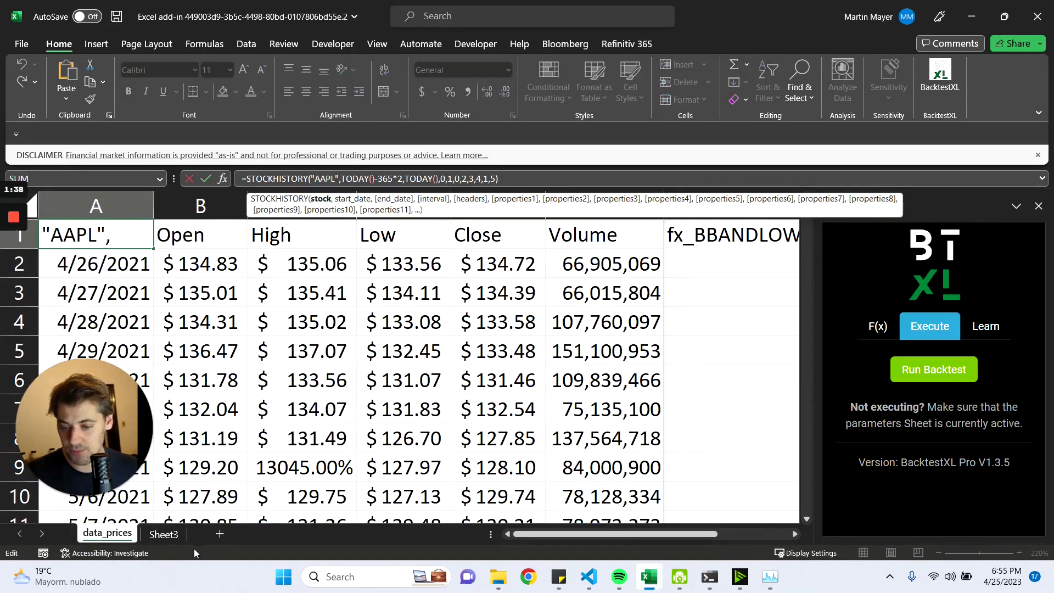
Run the backtest with the parameters on Sheet3.
click(163, 533)
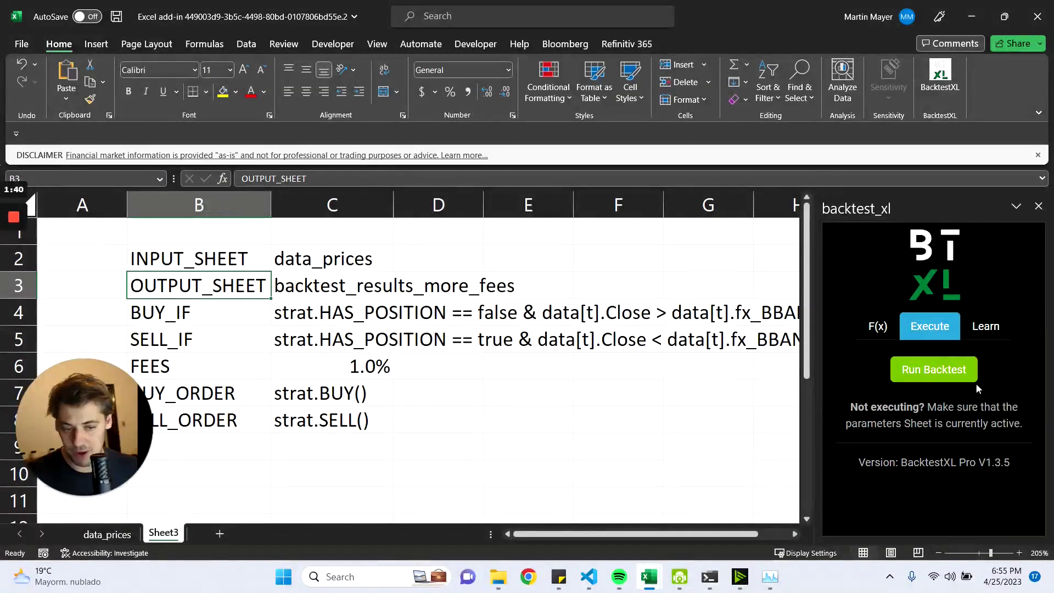
click(936, 378)
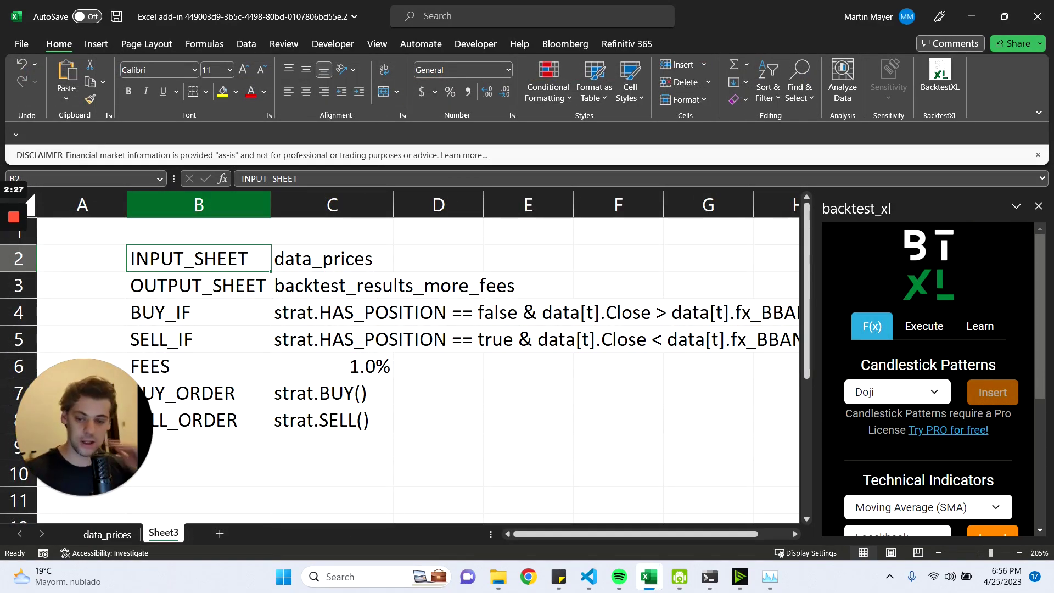
Search the Office Add-ins store for "backtest" and close the store without adding anything.
click(102, 44)
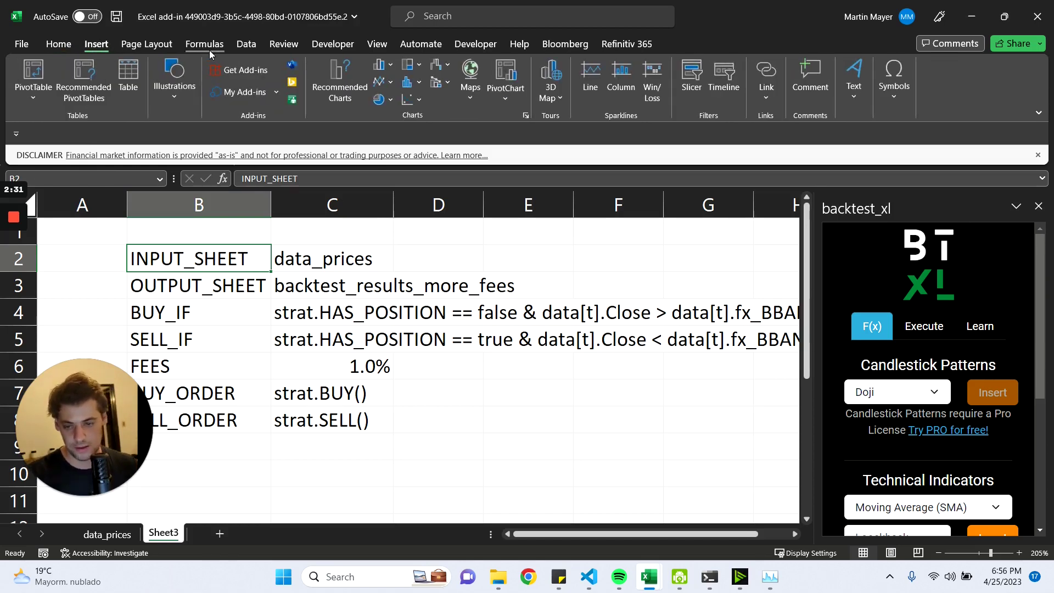
click(244, 69)
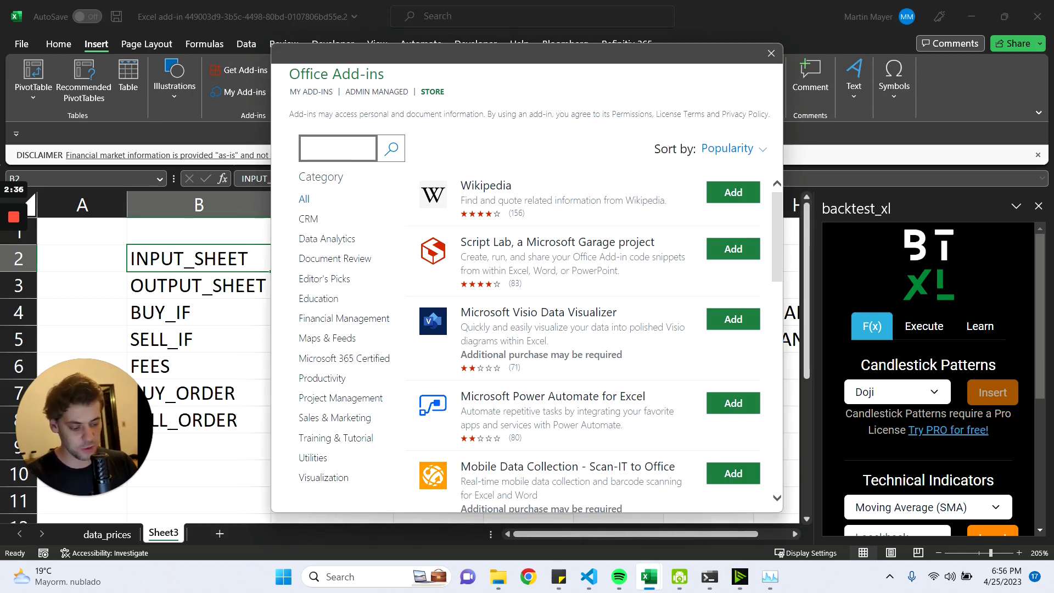
text(backtest)
key(Return)
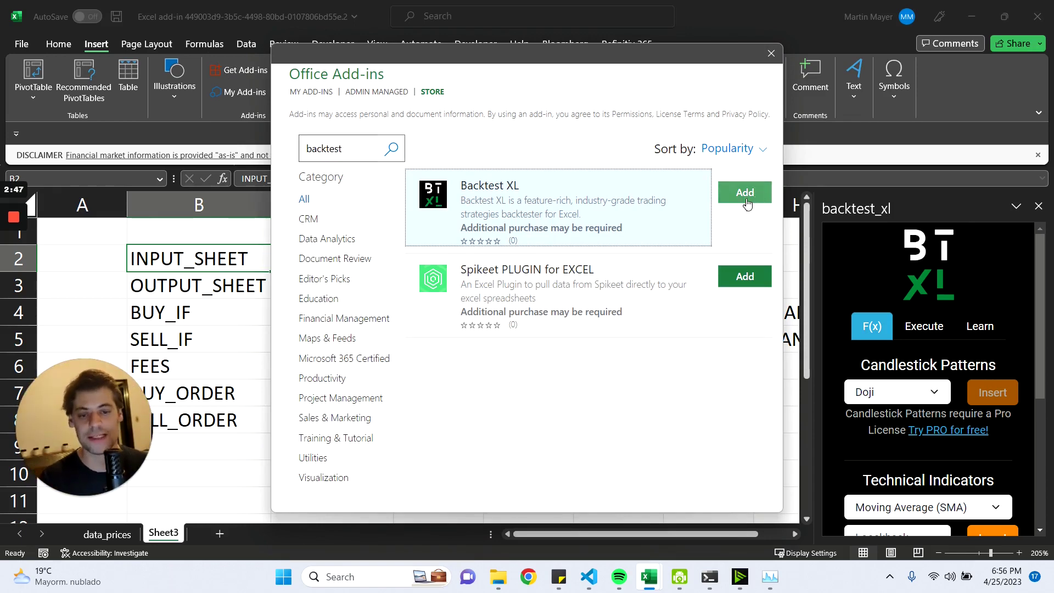
click(772, 53)
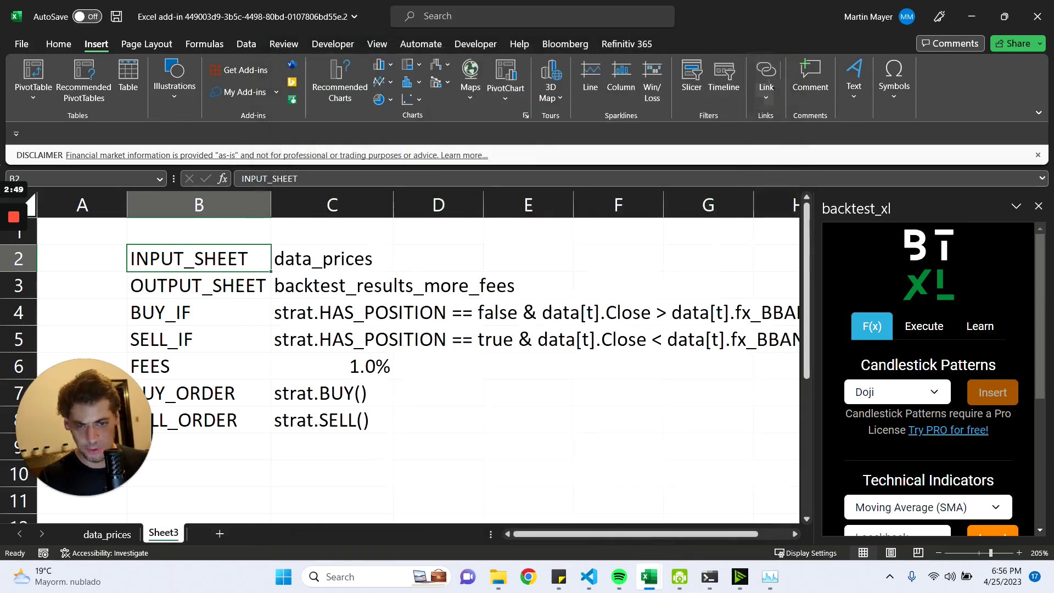
click(59, 44)
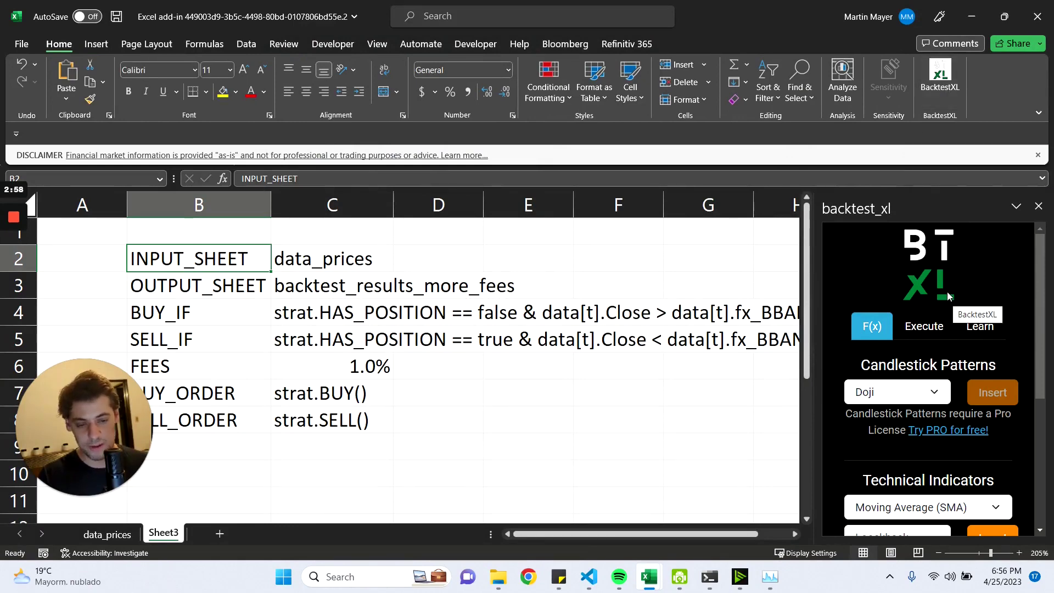
Open the free PRO trial page from the add-in pane and read the BacktestXL Pro trial offer.
scroll(942, 395, down, 5)
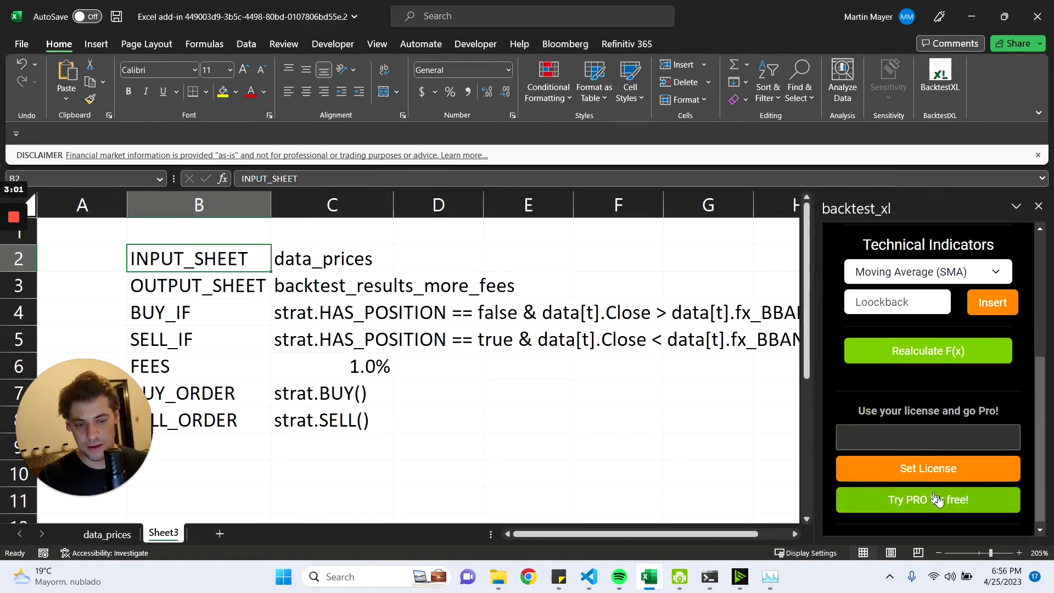
scroll(936, 308, up, 5)
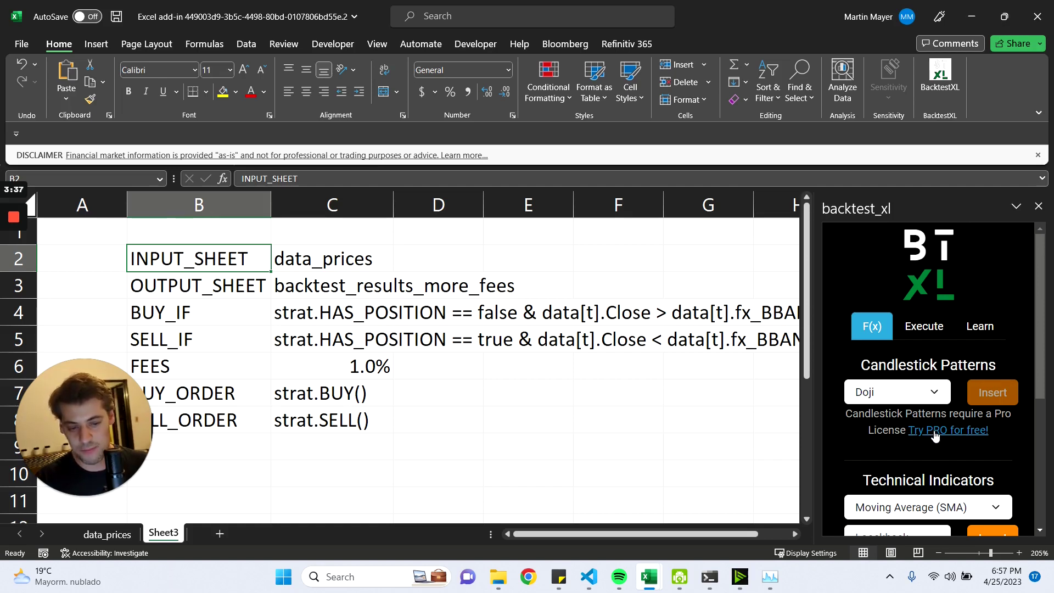
click(935, 431)
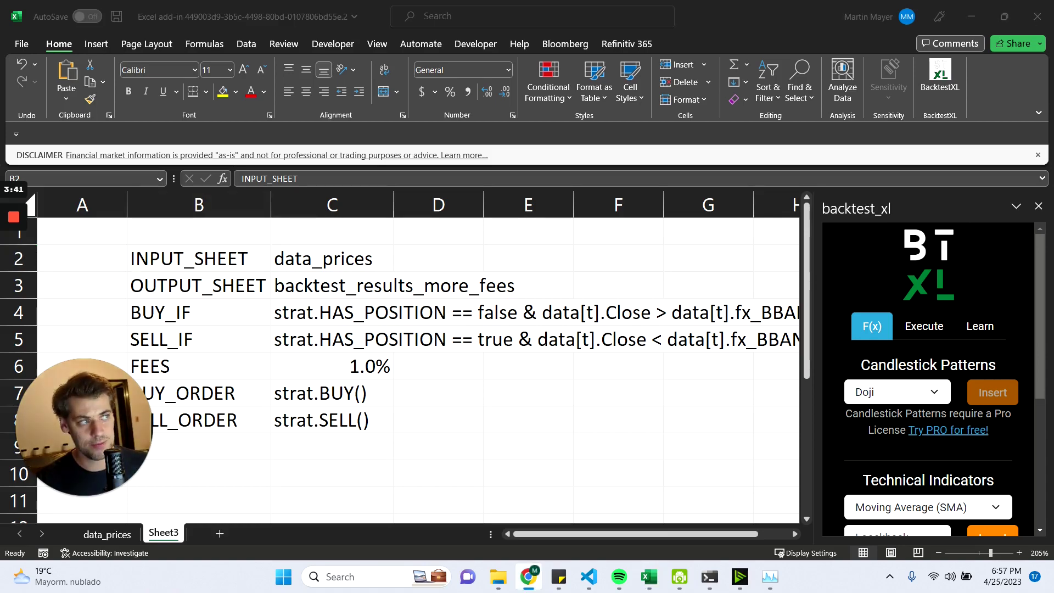
drag(1044, 340, 484, 168)
double_click(484, 169)
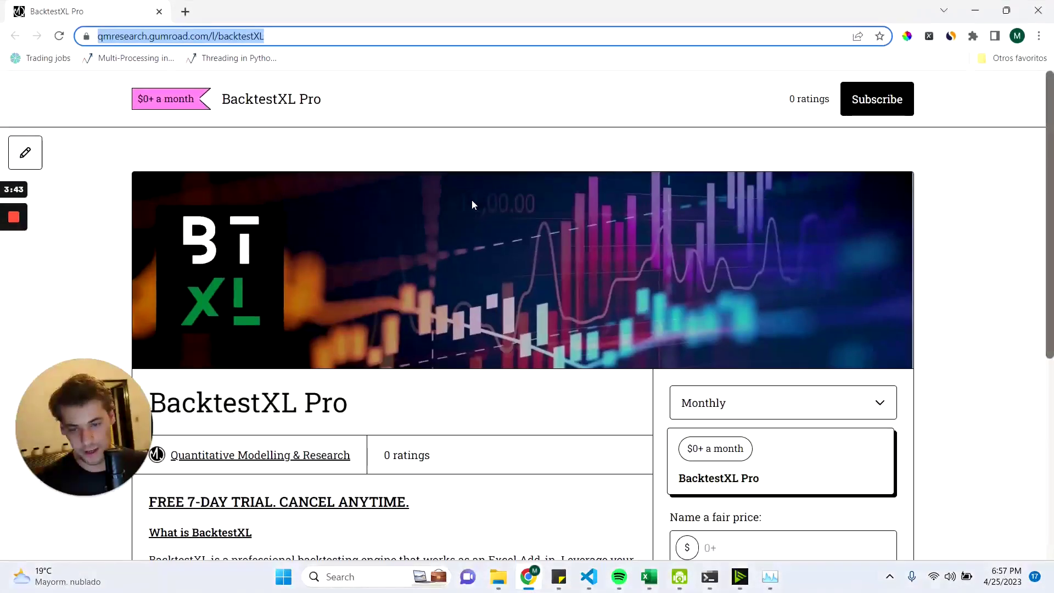
scroll(313, 301, down, 1)
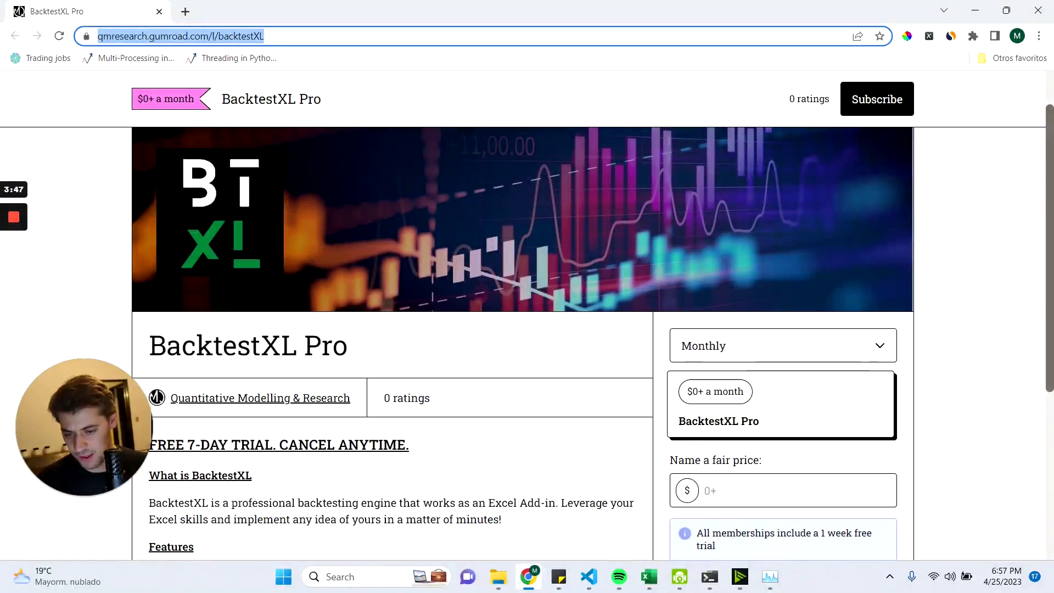
scroll(313, 299, down, 3)
triple_click(191, 307)
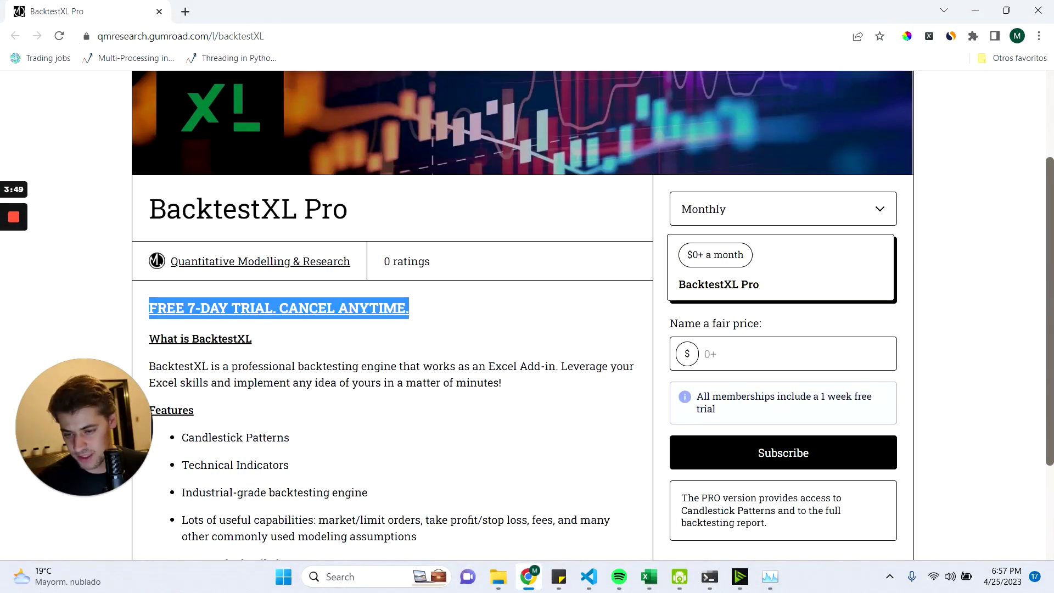
click(384, 336)
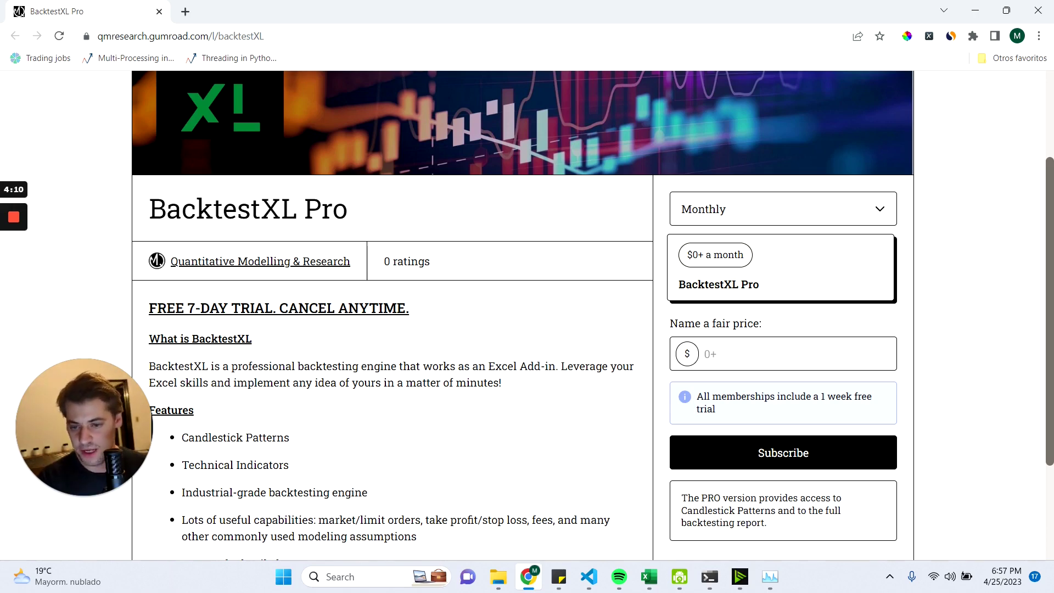
Switch back to Excel and select the licence key field in the backtest_xl pane.
click(647, 586)
click(714, 527)
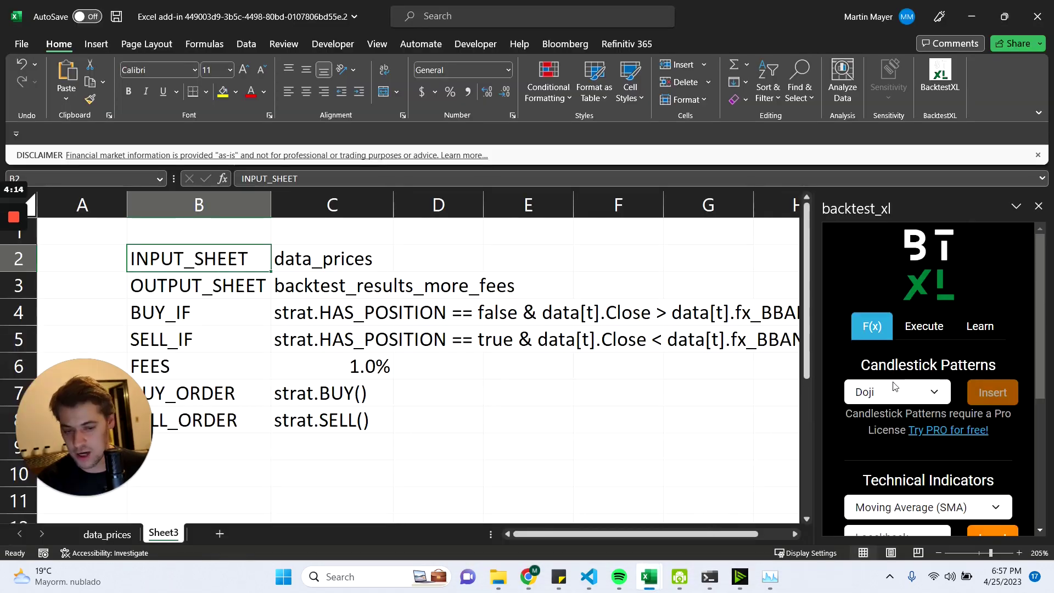
scroll(899, 439, down, 5)
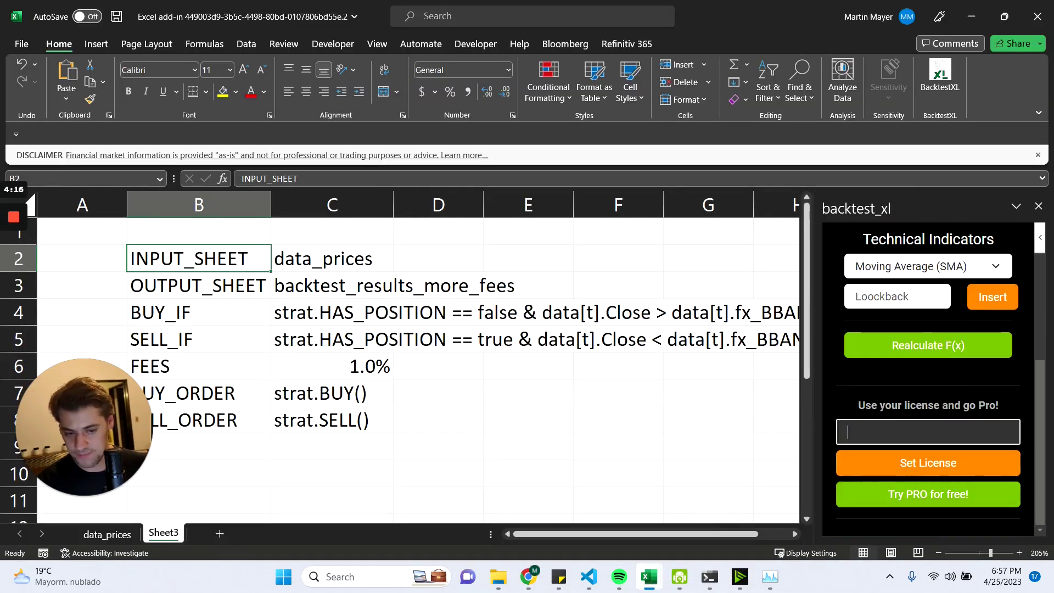
drag(858, 405, 1000, 406)
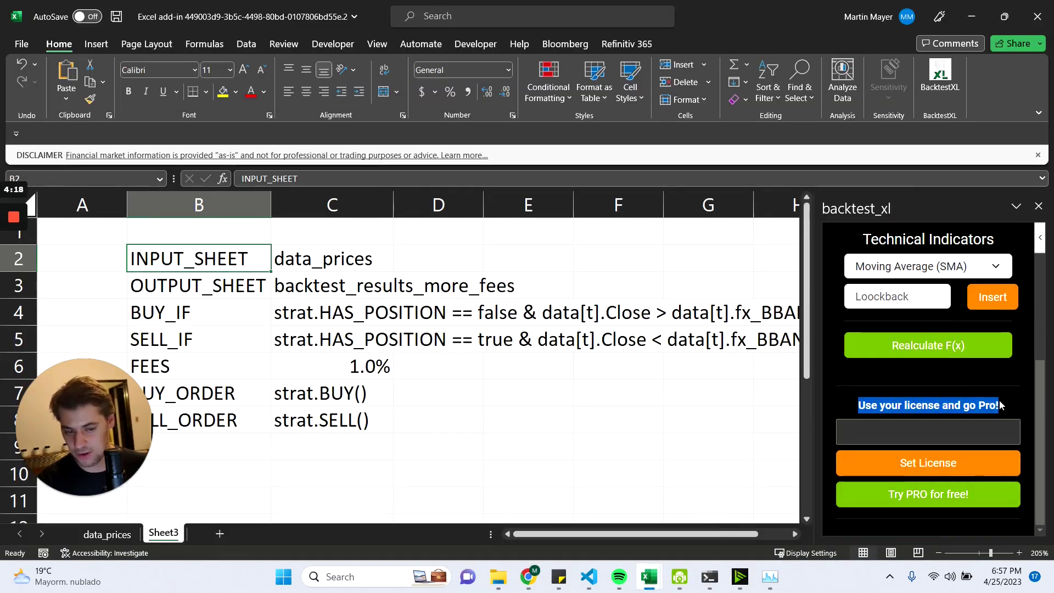
click(933, 432)
click(910, 436)
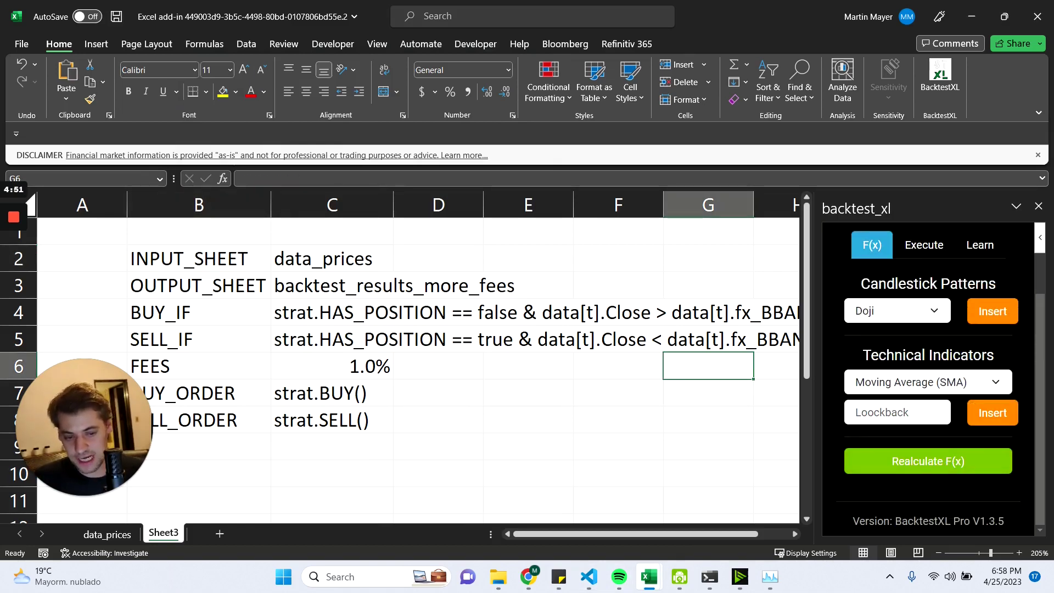
Check the version line of the backtest_xl add-in for the Pro edition.
double_click(871, 521)
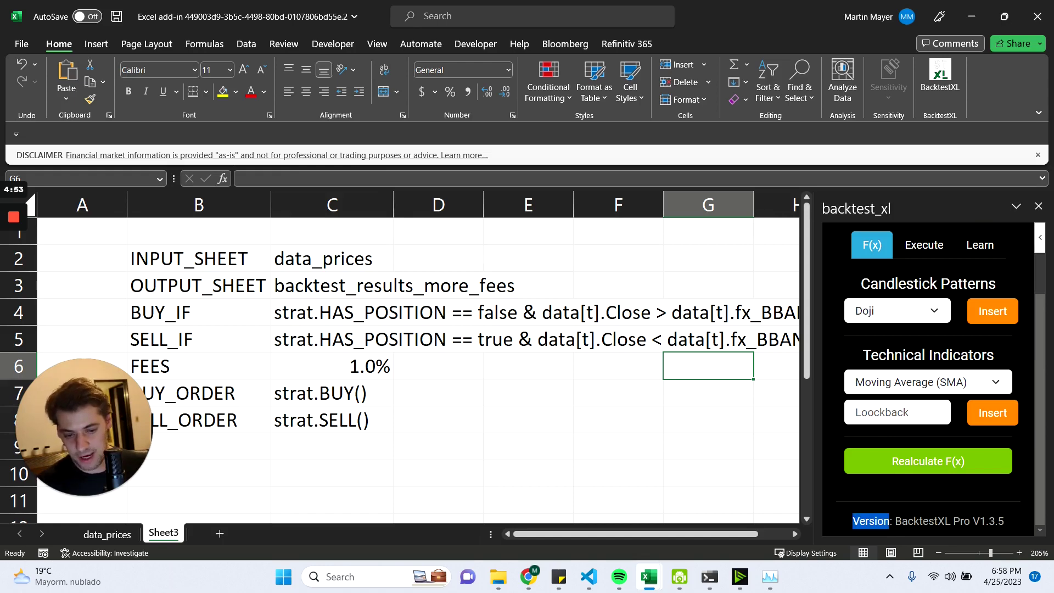
double_click(923, 521)
double_click(962, 521)
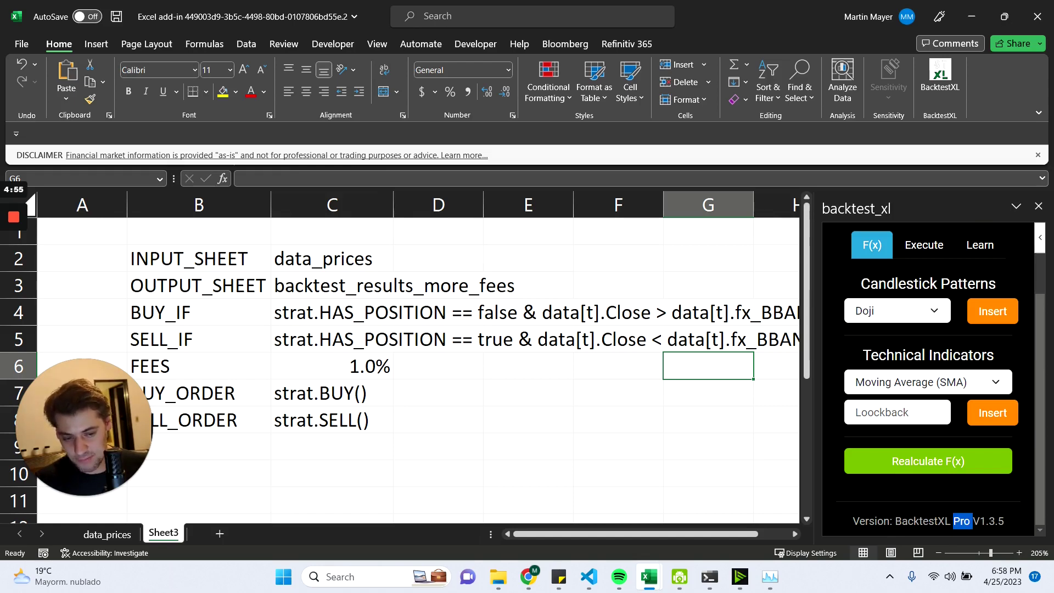
triple_click(1003, 521)
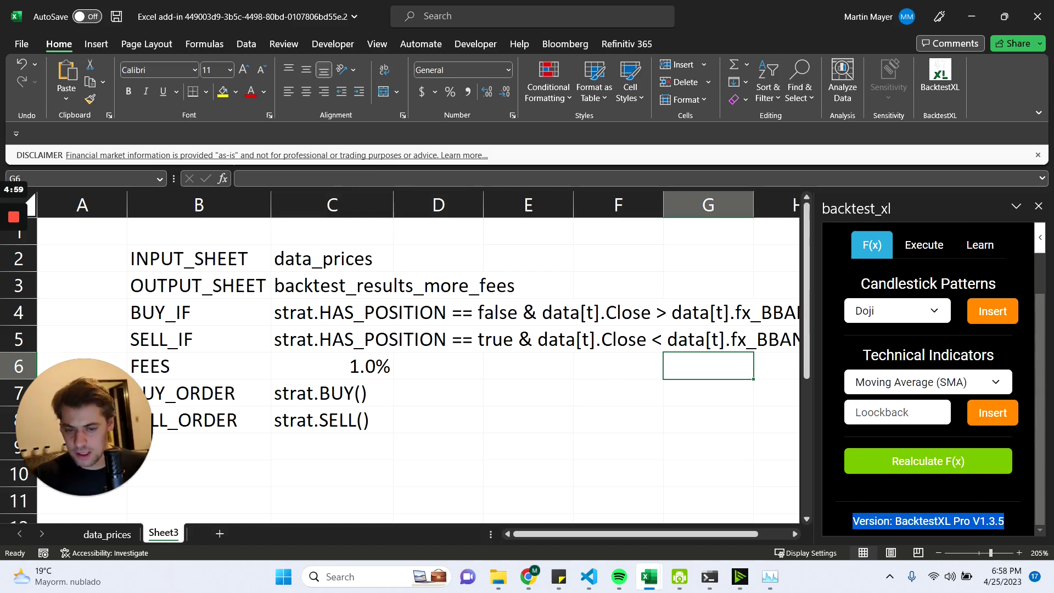
click(391, 313)
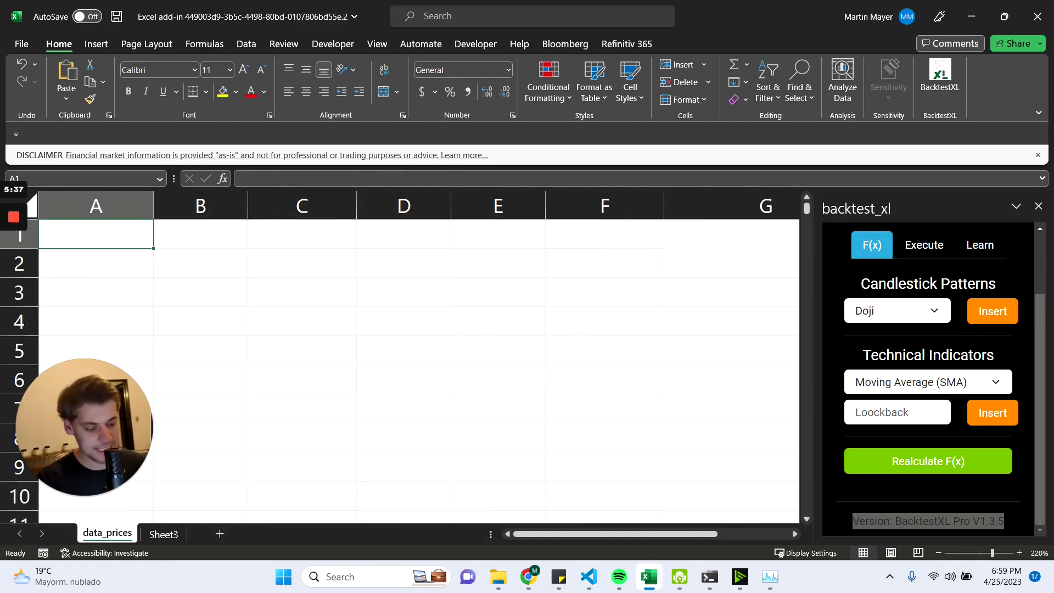
Begin a STOCKHISTORY formula in cell A1 of the data_prices sheet with "AAPL" as the stock argument.
text(=S)
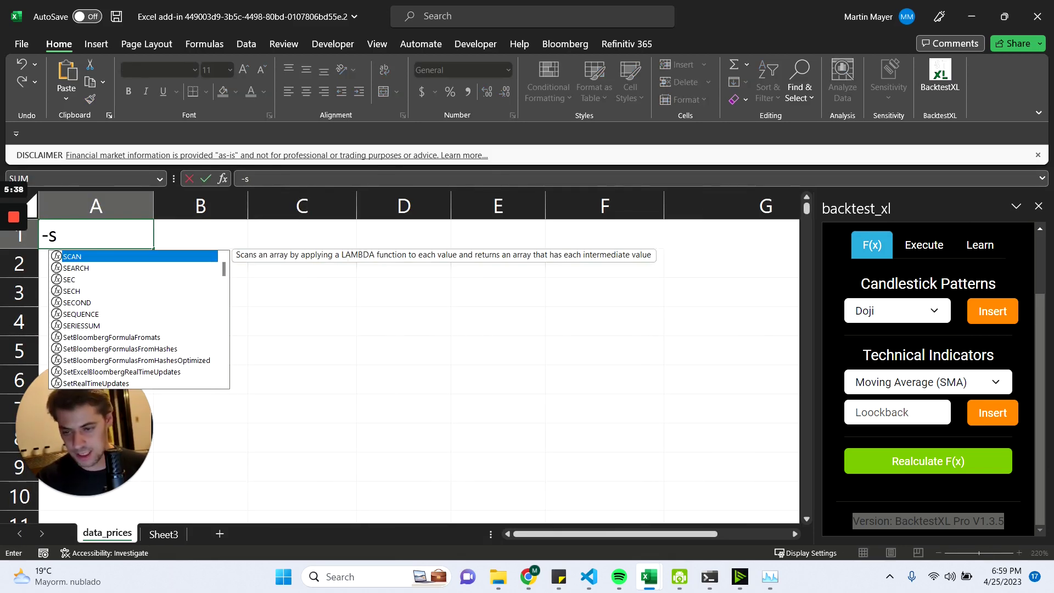
key(BackSpace)
key(BackSpace)
text(=sto)
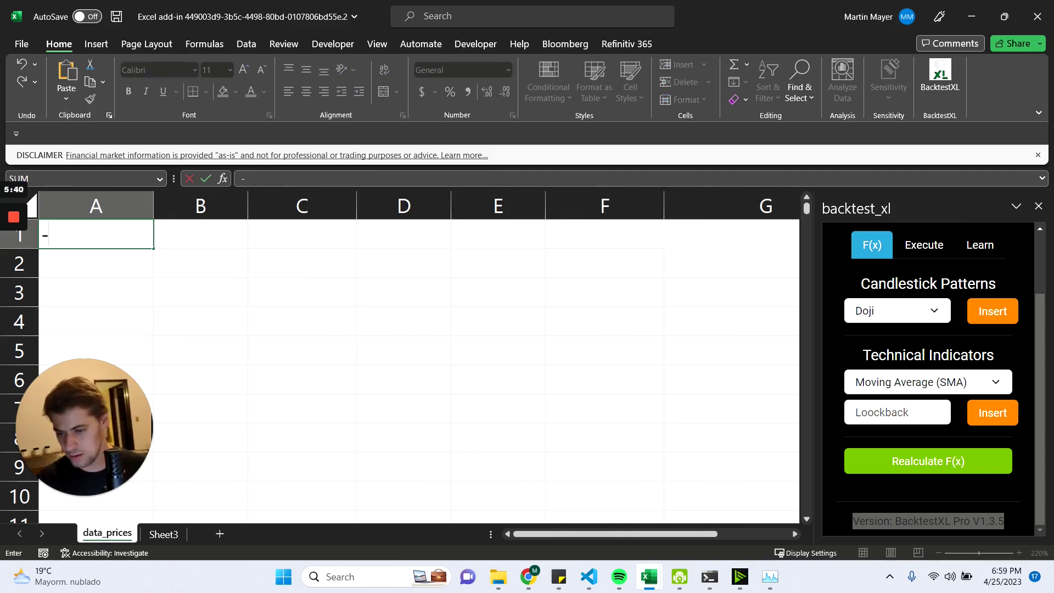
text(ck)
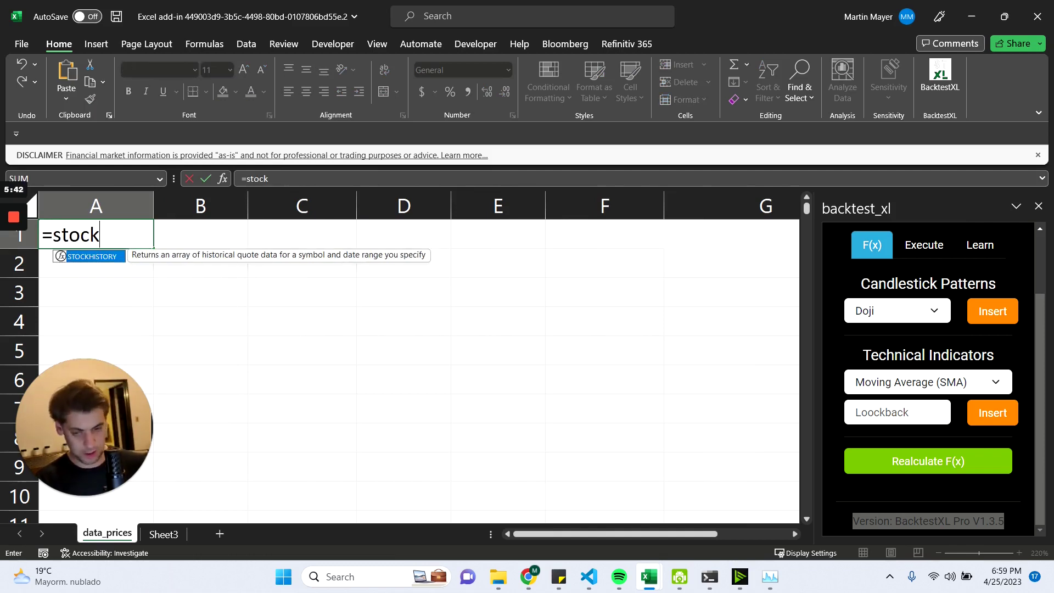
key(Tab)
text(")
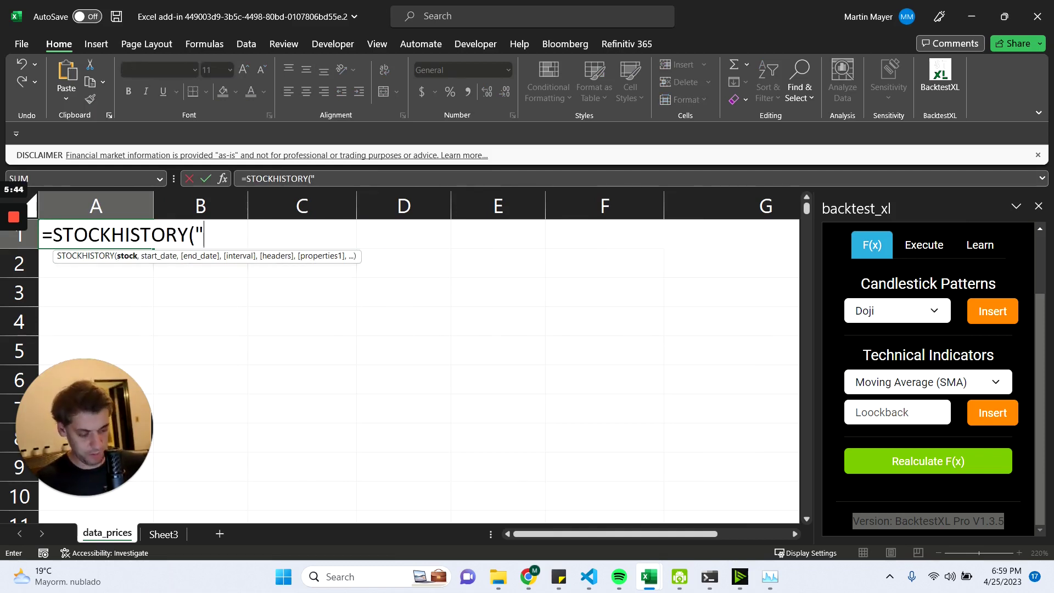
text(AAPL",)
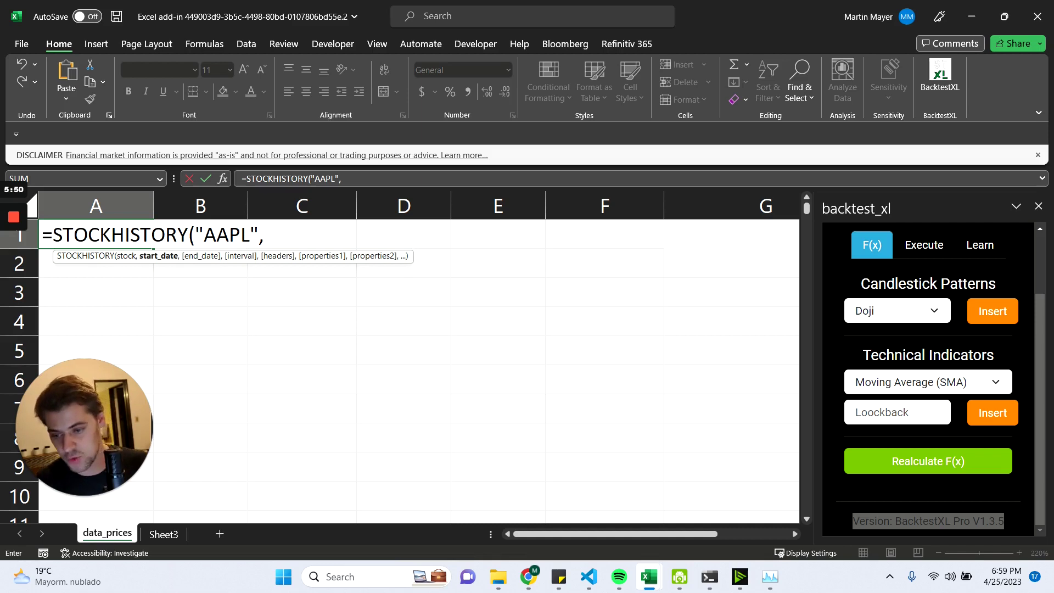
Give the STOCKHISTORY formula a start date of today()-365*2 and an end date of today().
text(toda)
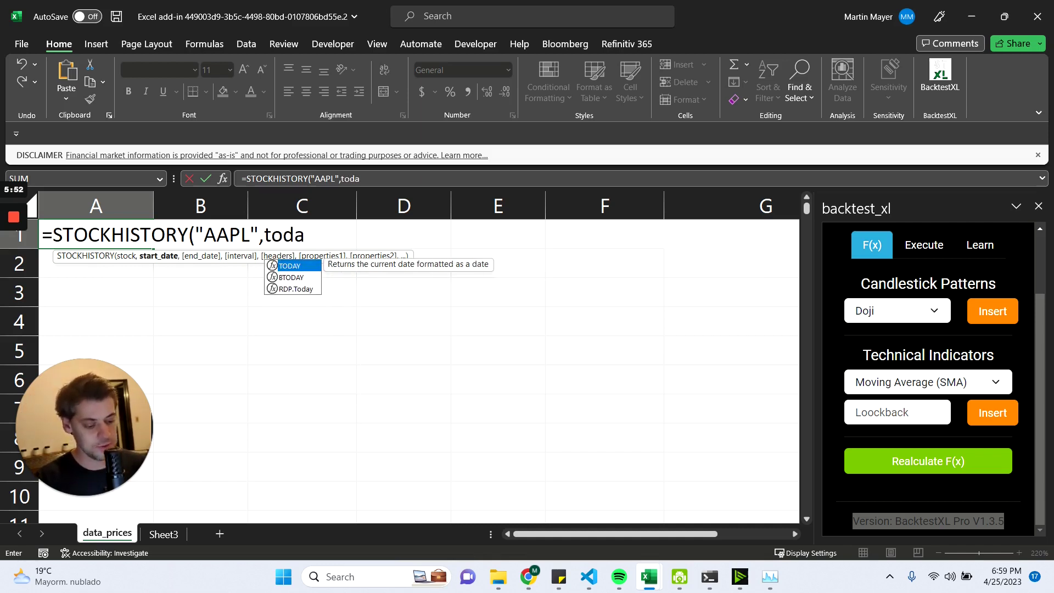
text(y()-)
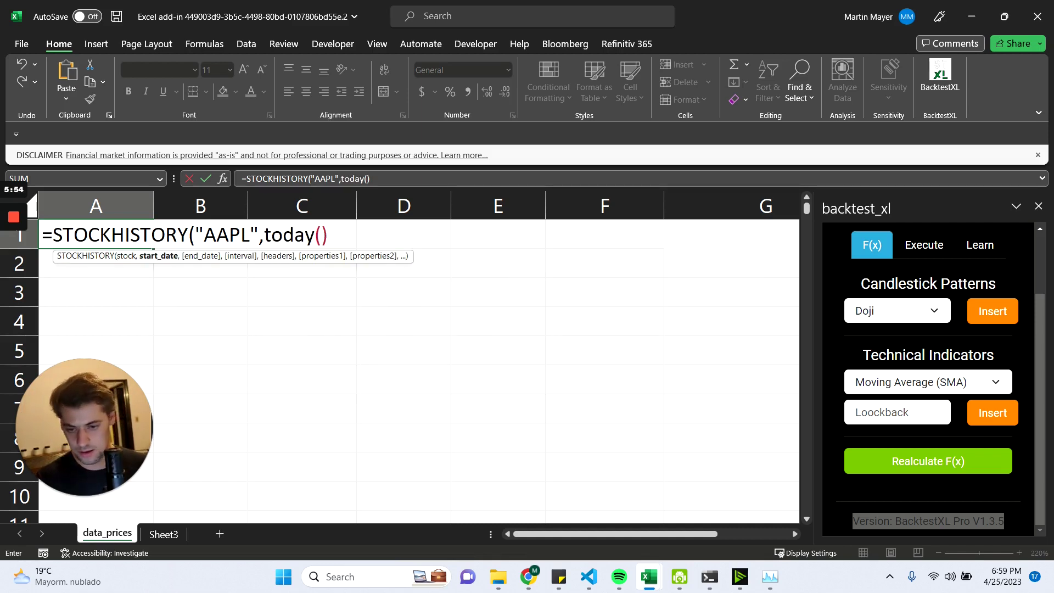
text(365*2)
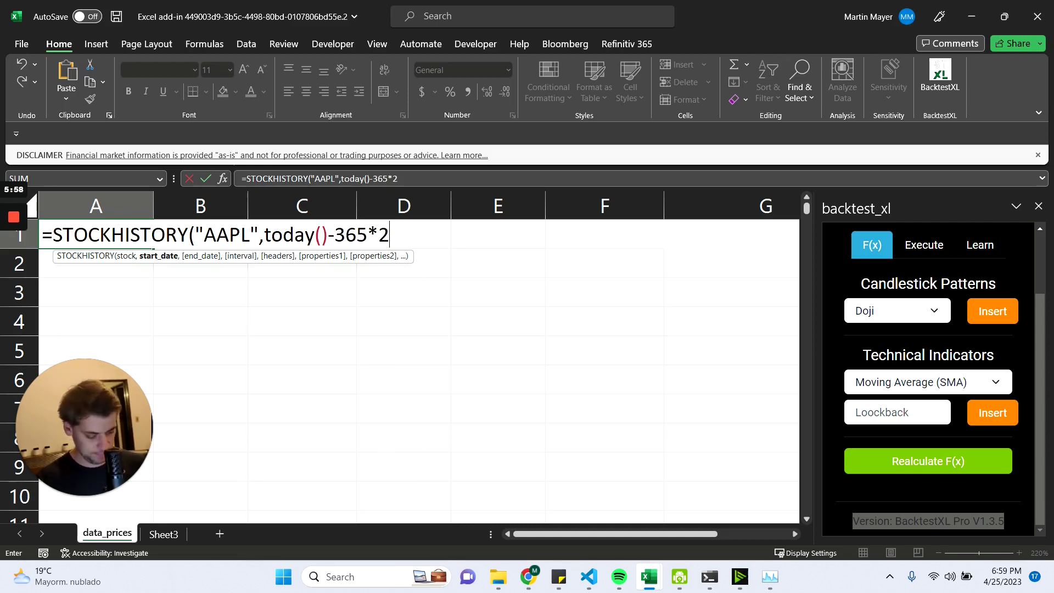
text(,today())
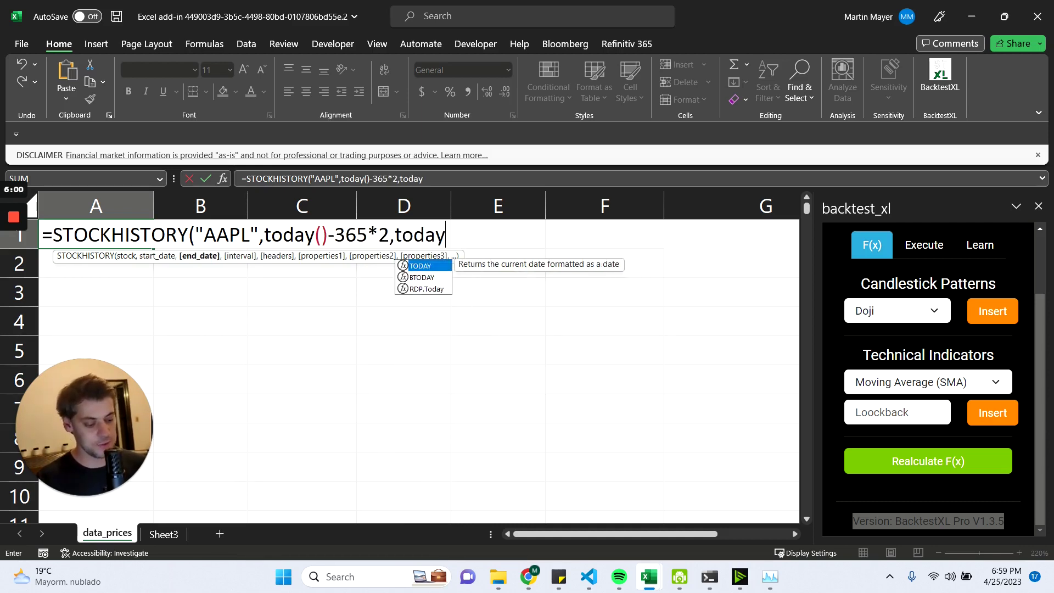
Complete the formula with daily interval 0, headers 1 and properties 0,2,3,4,1,5 for date, open, high, low, close and volume, and enter it.
text(,)
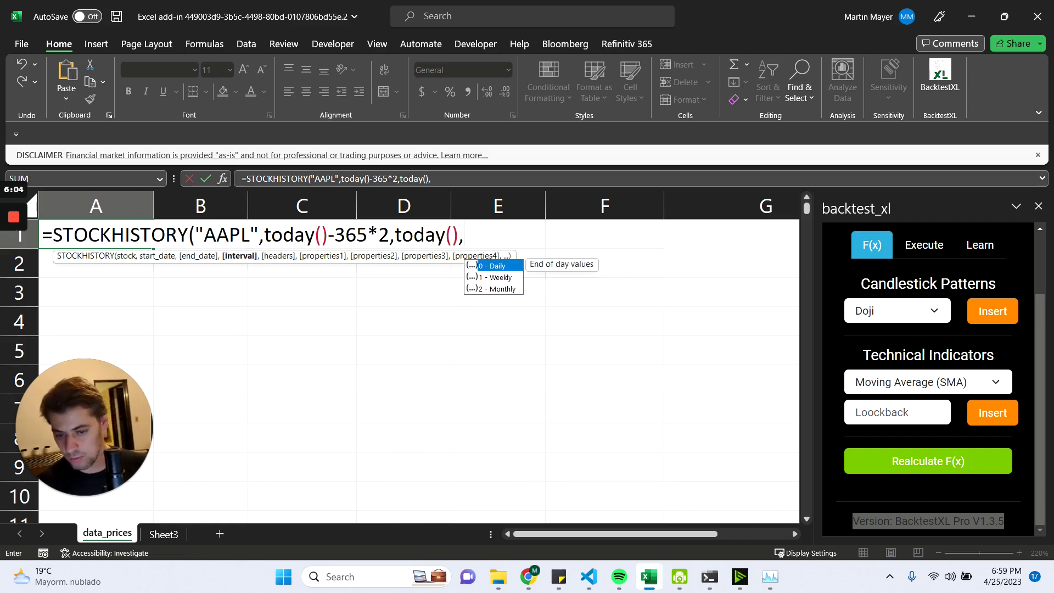
text(0)
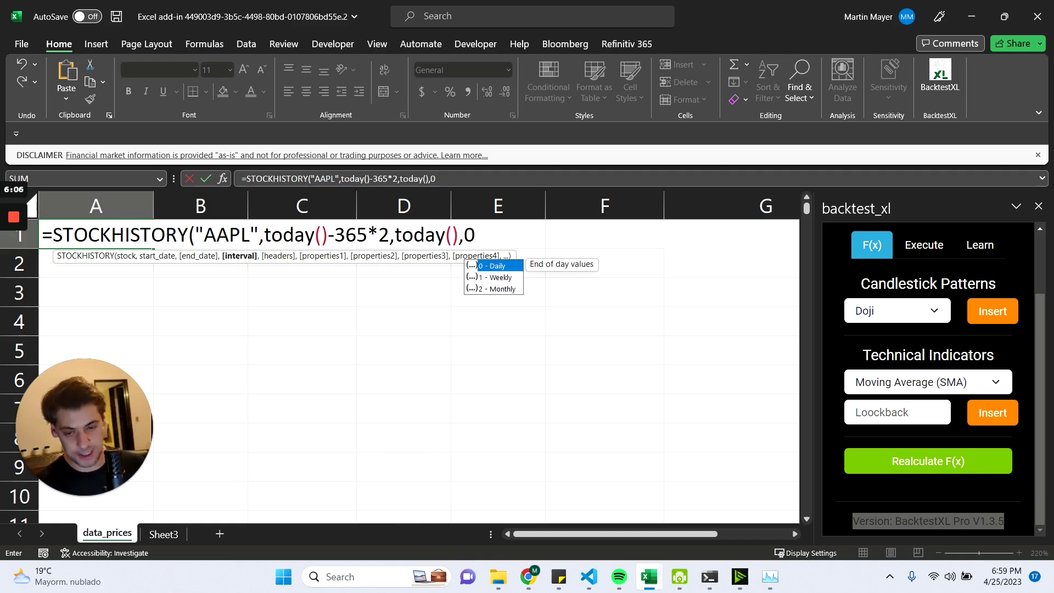
text(,)
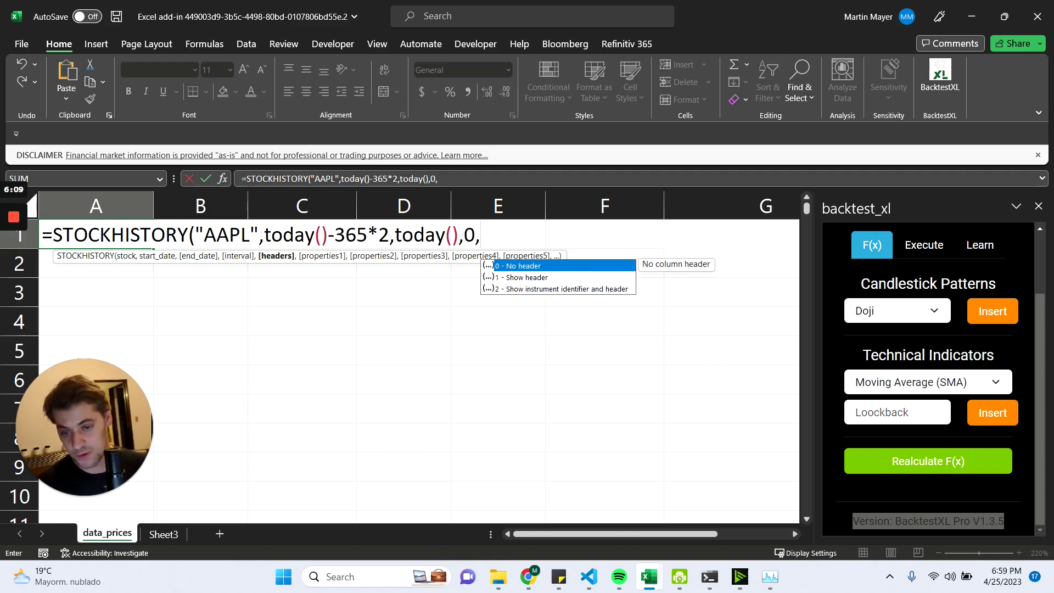
text(1,)
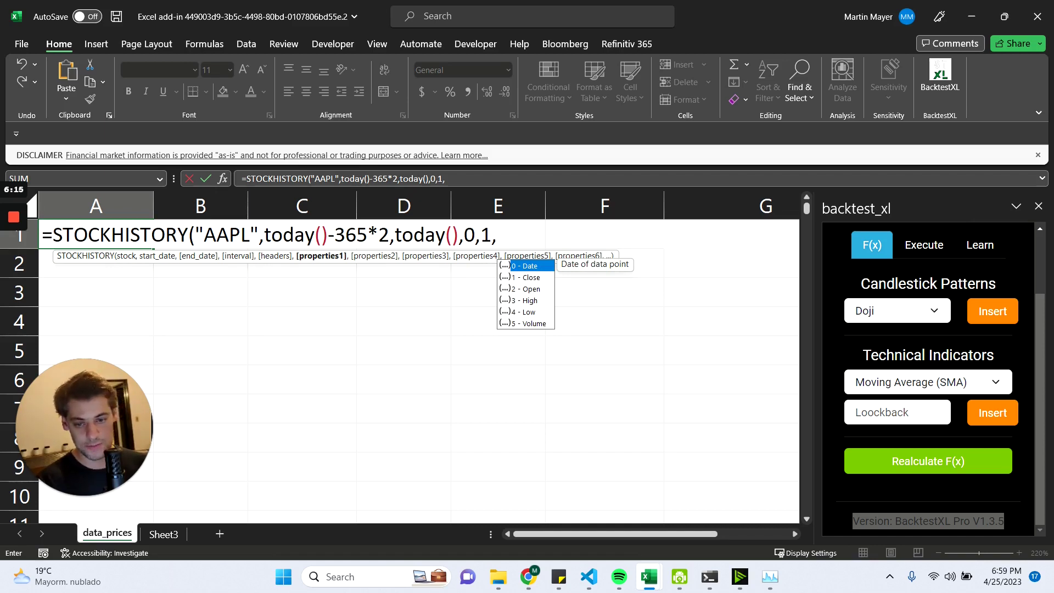
text(0,)
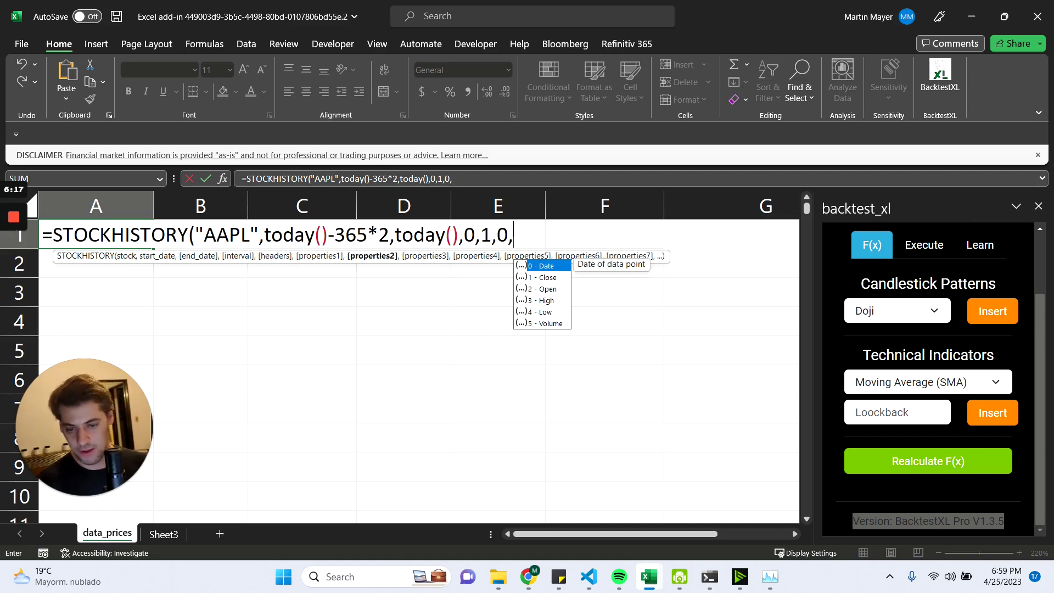
text(2,3,)
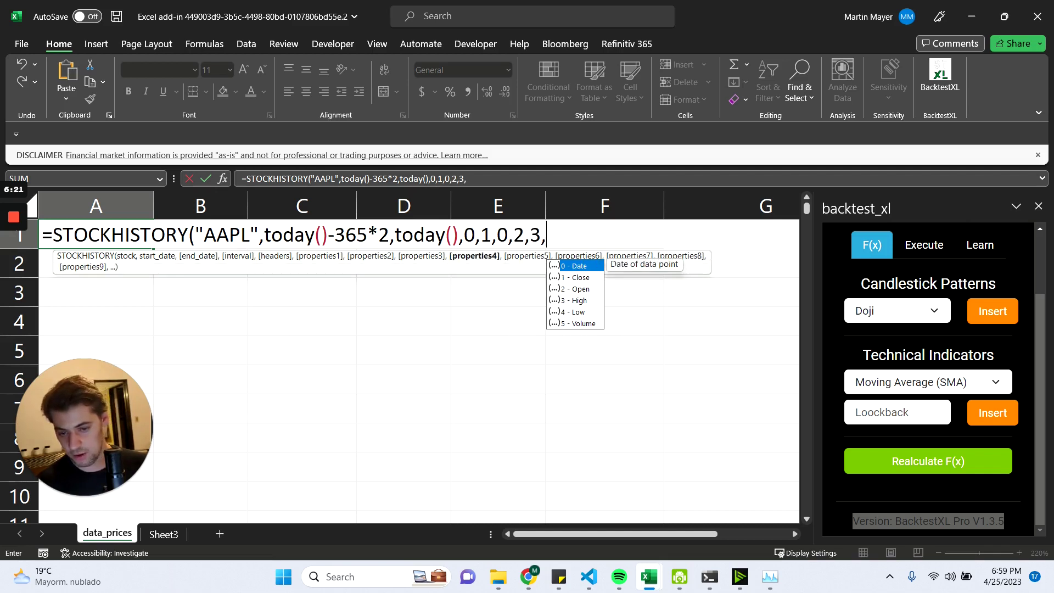
text(4,1,)
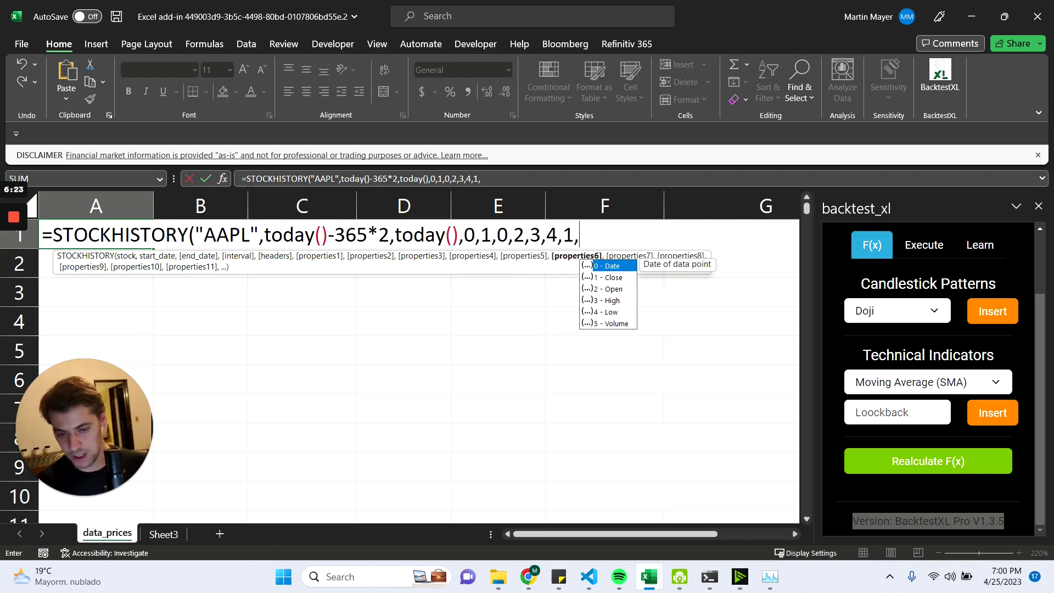
text(5)
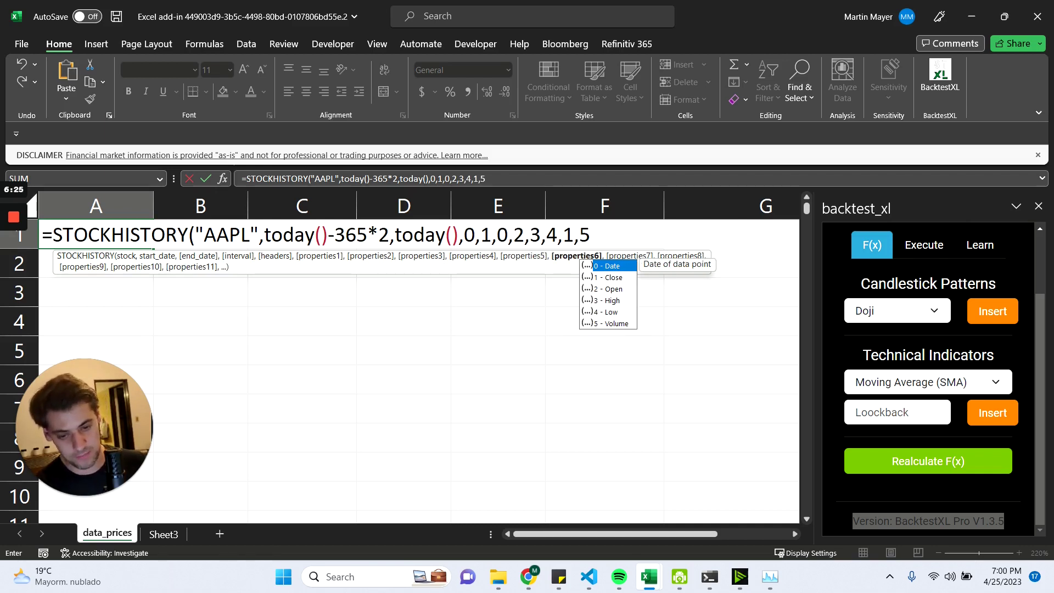
text())
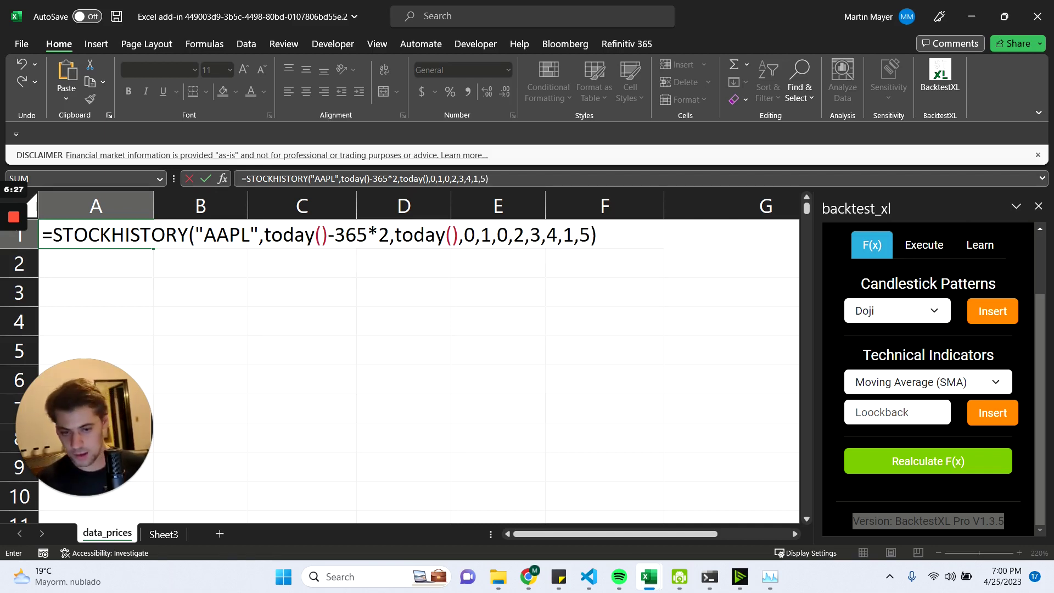
key(Return)
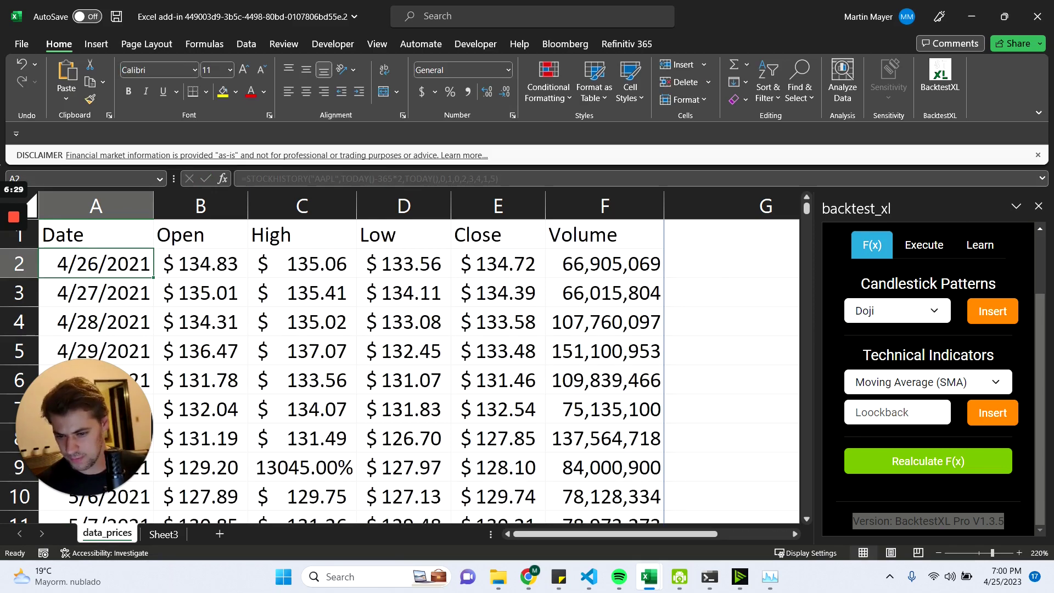
Examine the Close column of the price table and the candlestick patterns offered in the backtest_xl pane.
key(Up)
scroll(464, 297, down, 1)
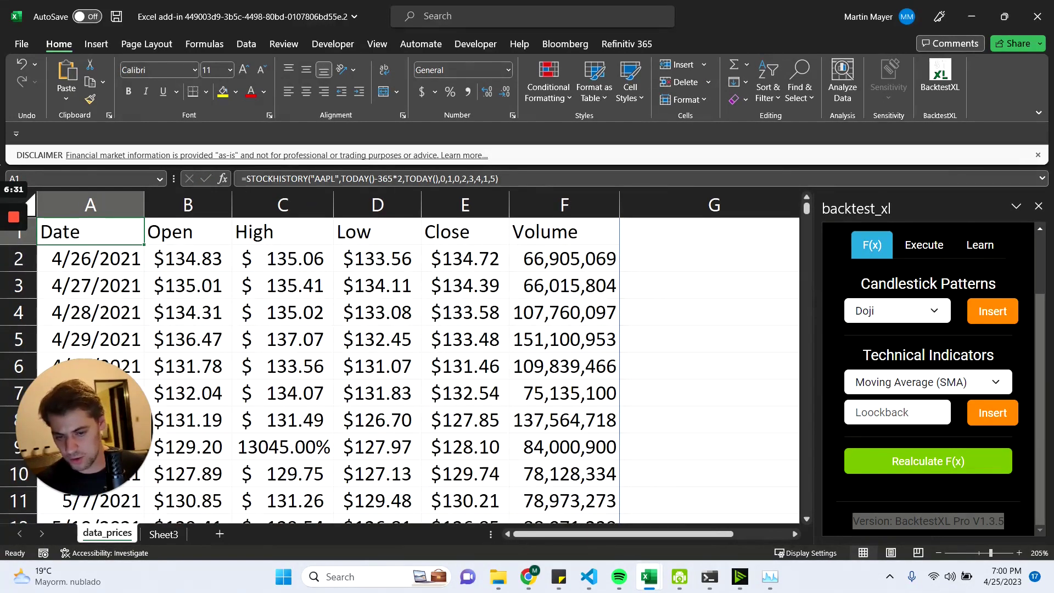
click(464, 286)
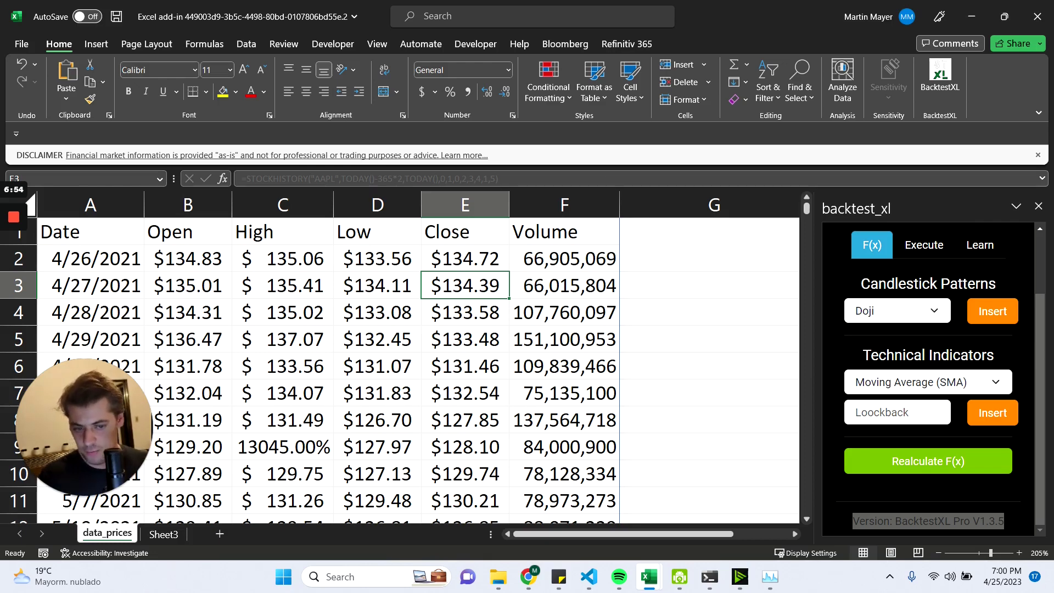
click(465, 205)
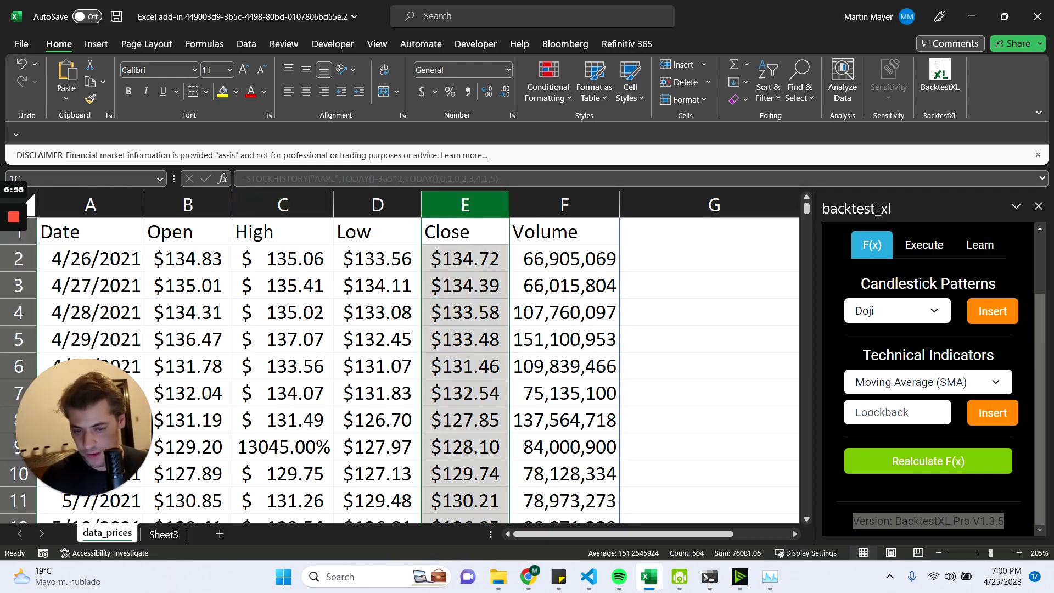
click(465, 259)
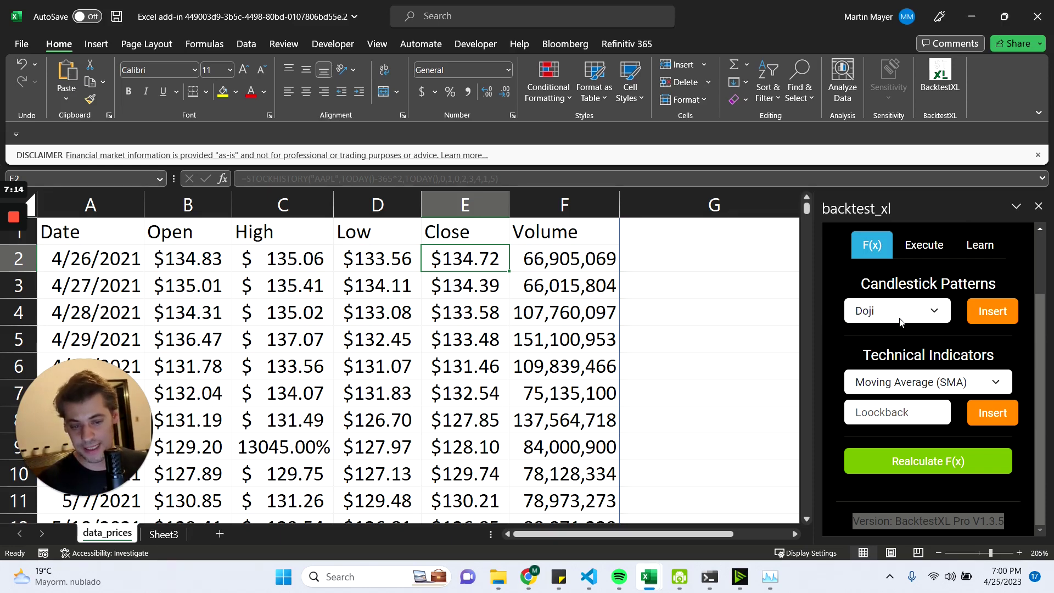
triple_click(902, 289)
click(896, 306)
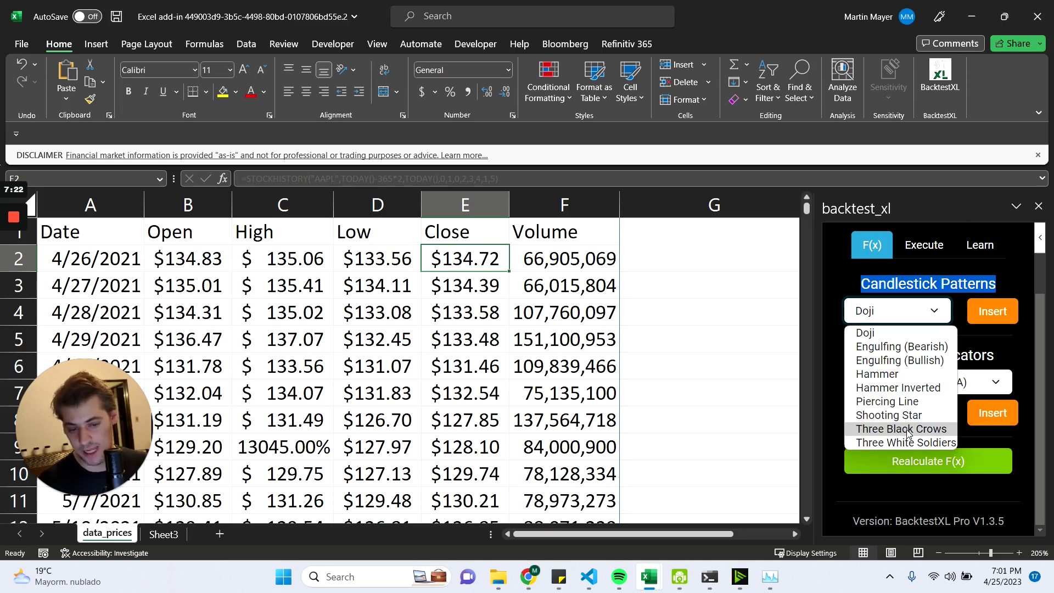
click(873, 317)
click(900, 341)
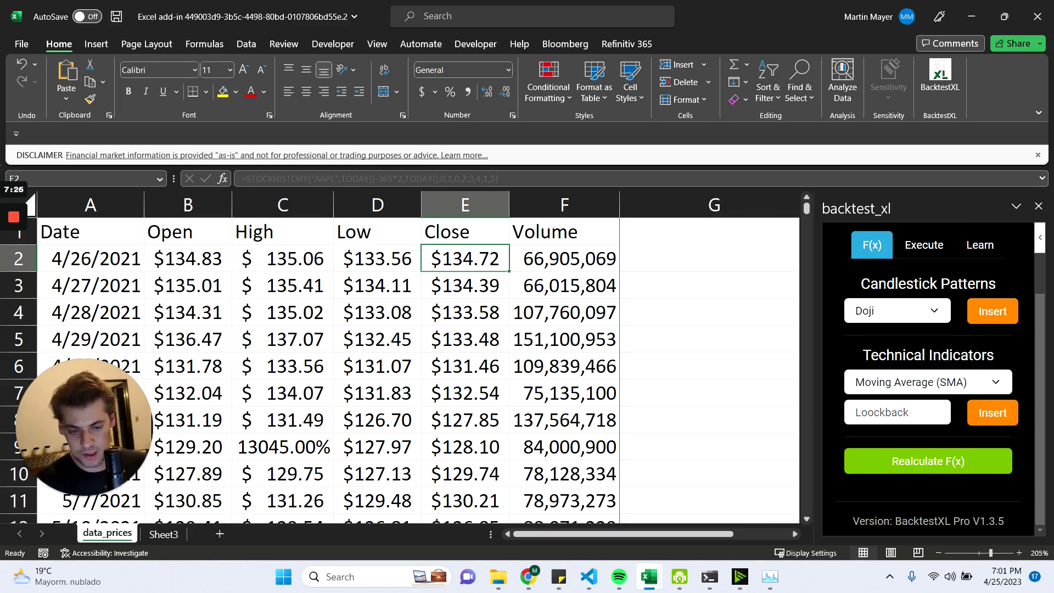
Insert the Bollinger Band (Lower) technical indicator with a lookback of 12 into the price table.
triple_click(899, 355)
click(899, 357)
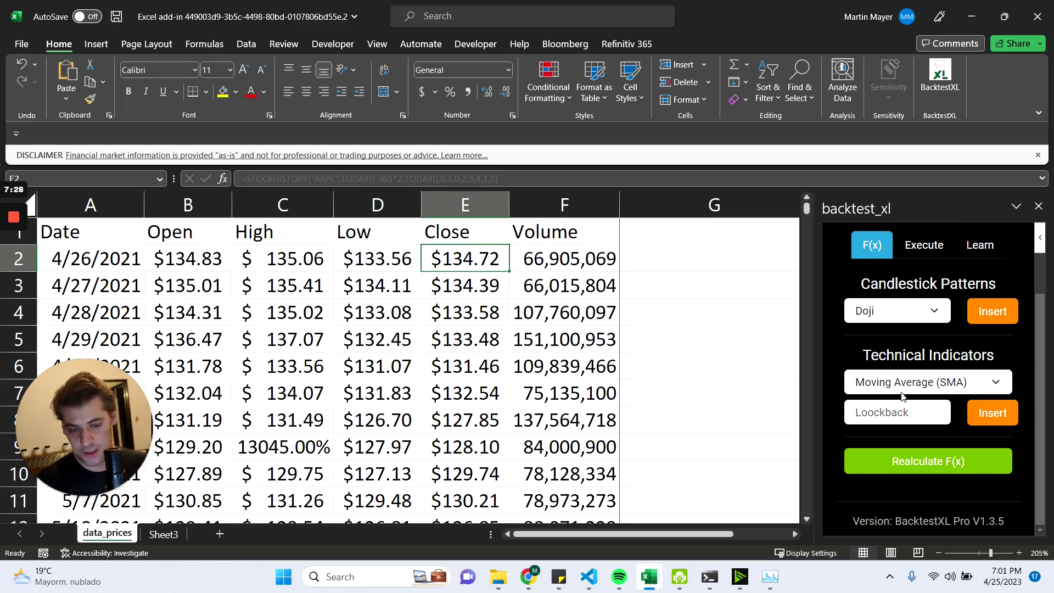
click(901, 389)
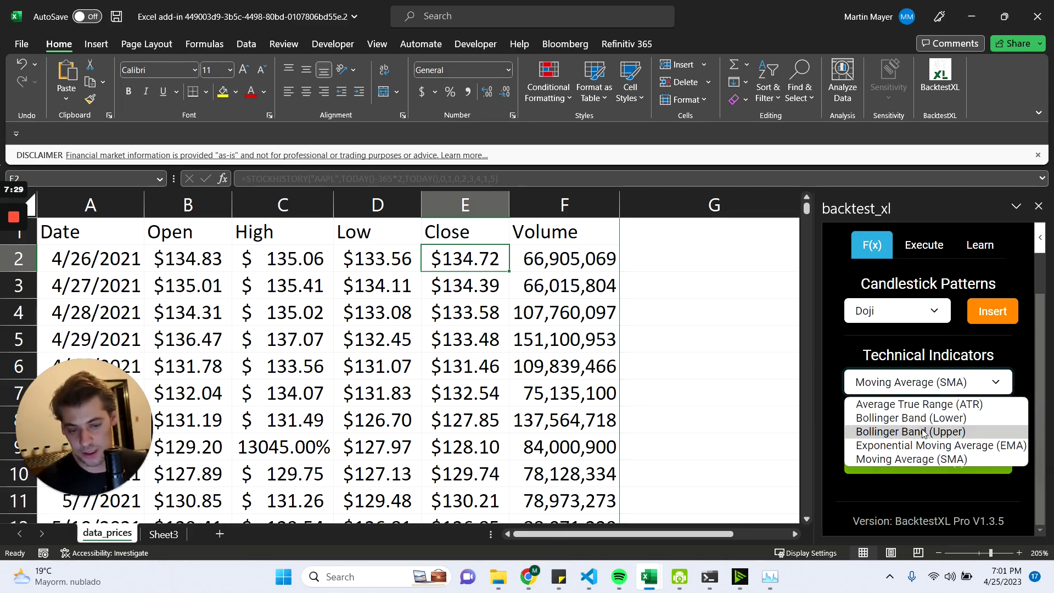
click(906, 419)
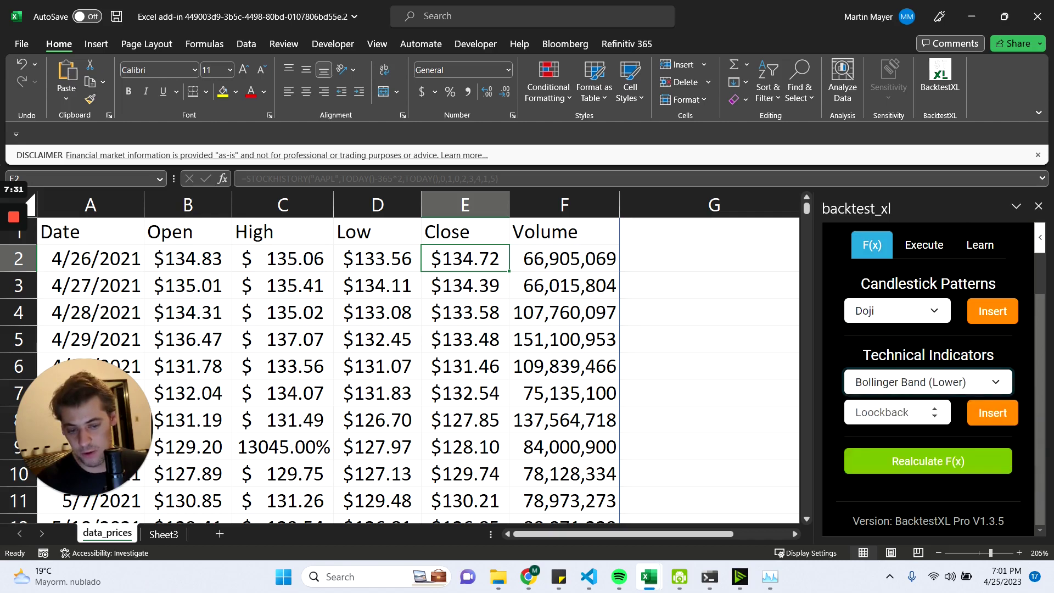
click(903, 414)
text(12)
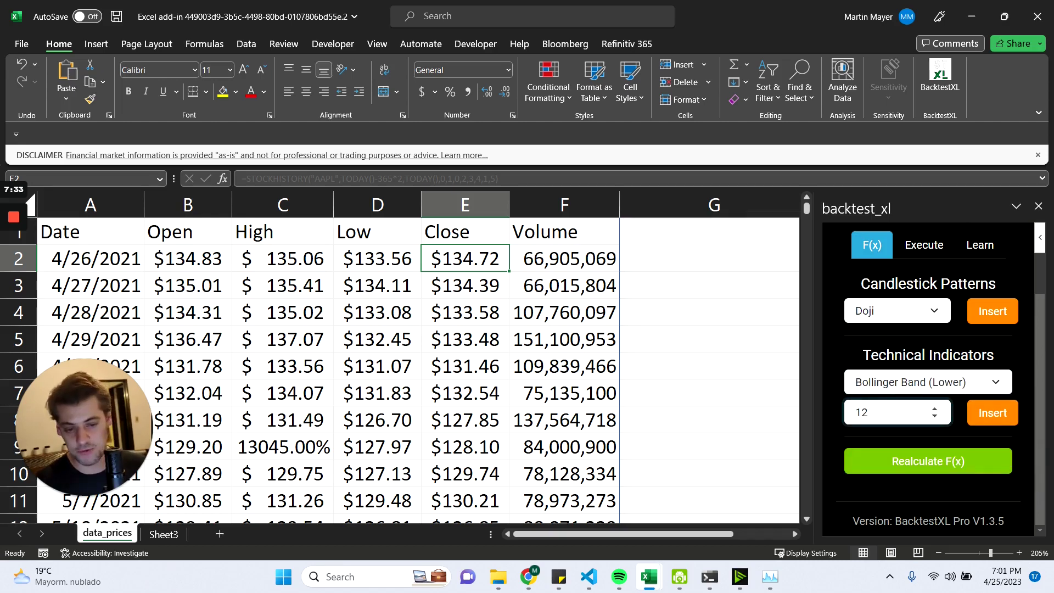
click(992, 412)
Insert the Bollinger Band (Upper) indicator with a lookback of 12 and recalculate the functions for both band columns.
click(934, 385)
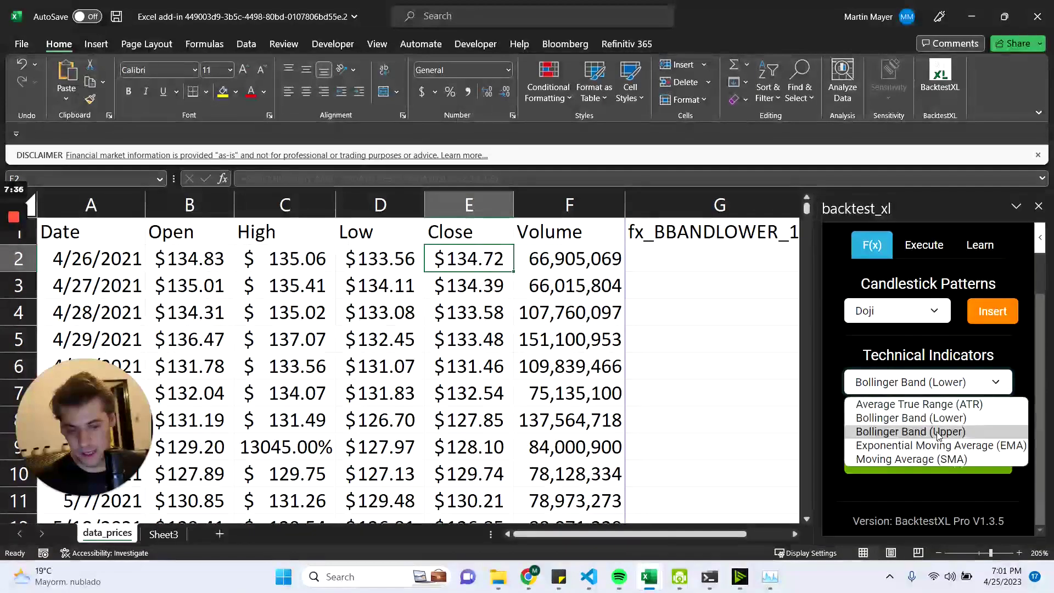
click(938, 433)
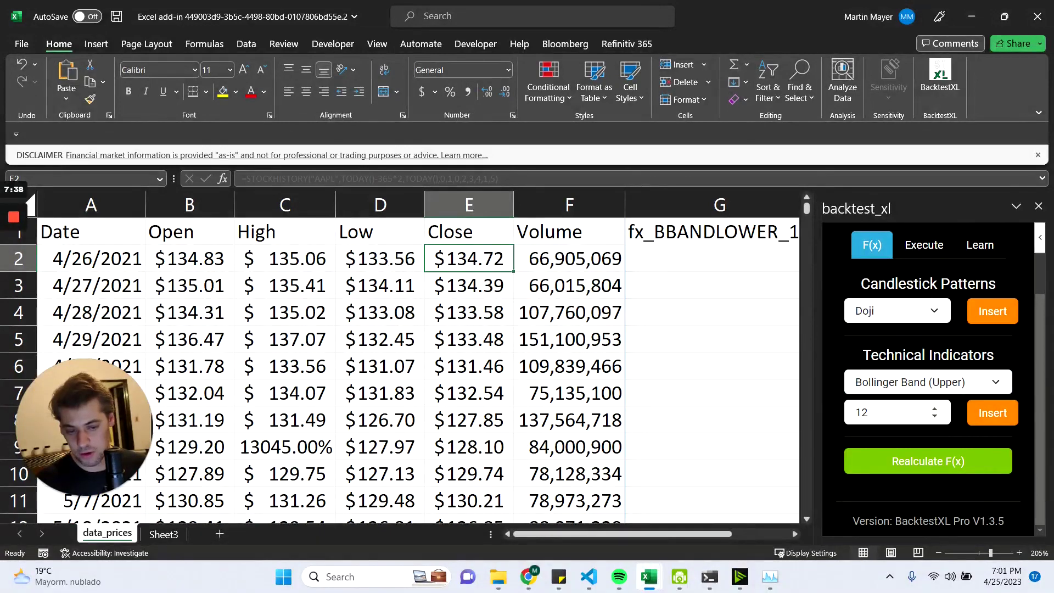
click(714, 339)
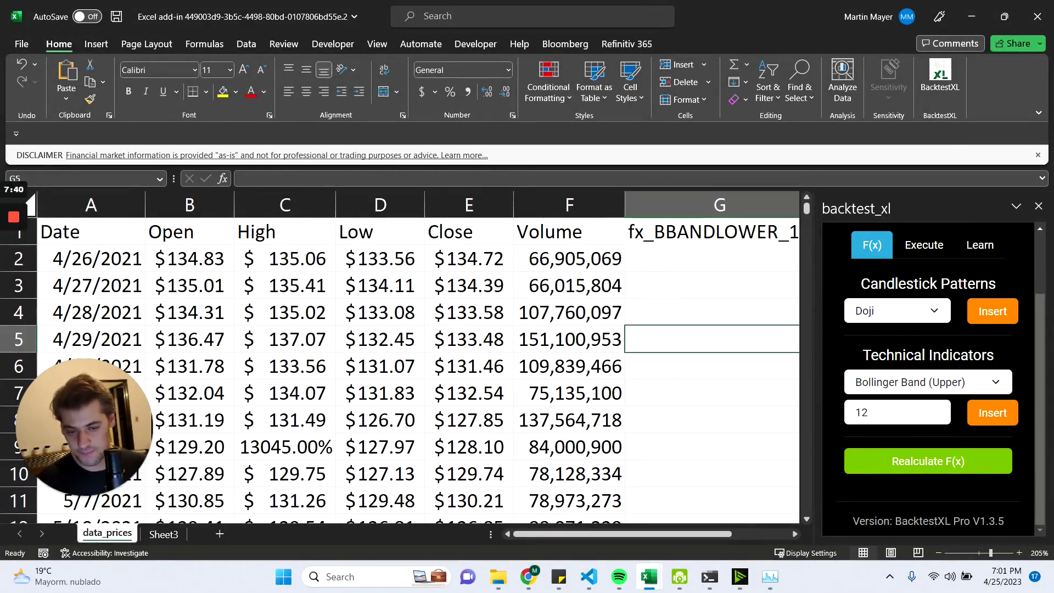
key(Up)
key(Up)
key(Up)
key(Up)
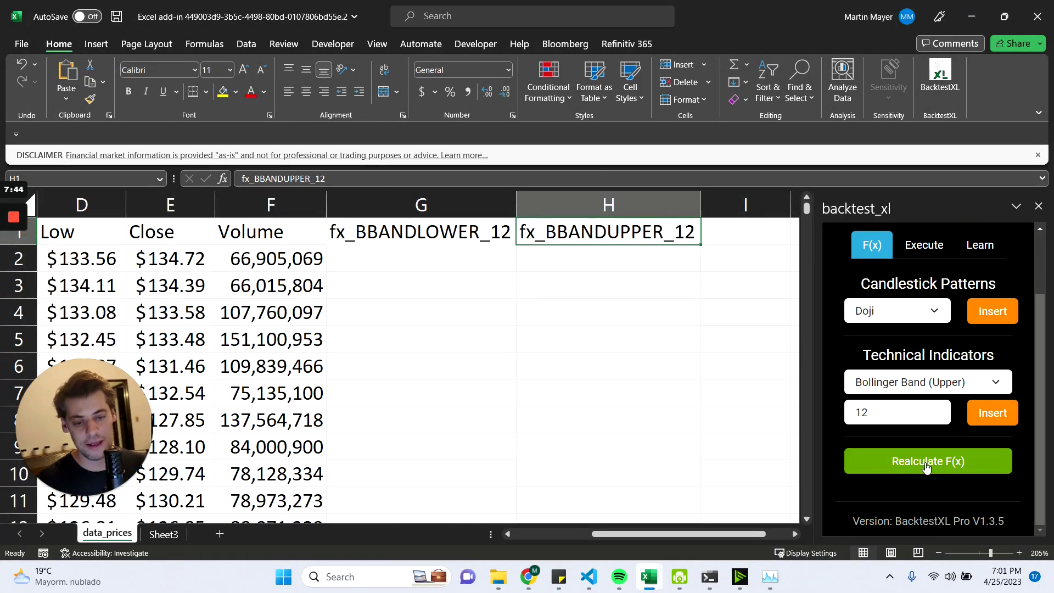
click(927, 467)
scroll(418, 328, down, 3)
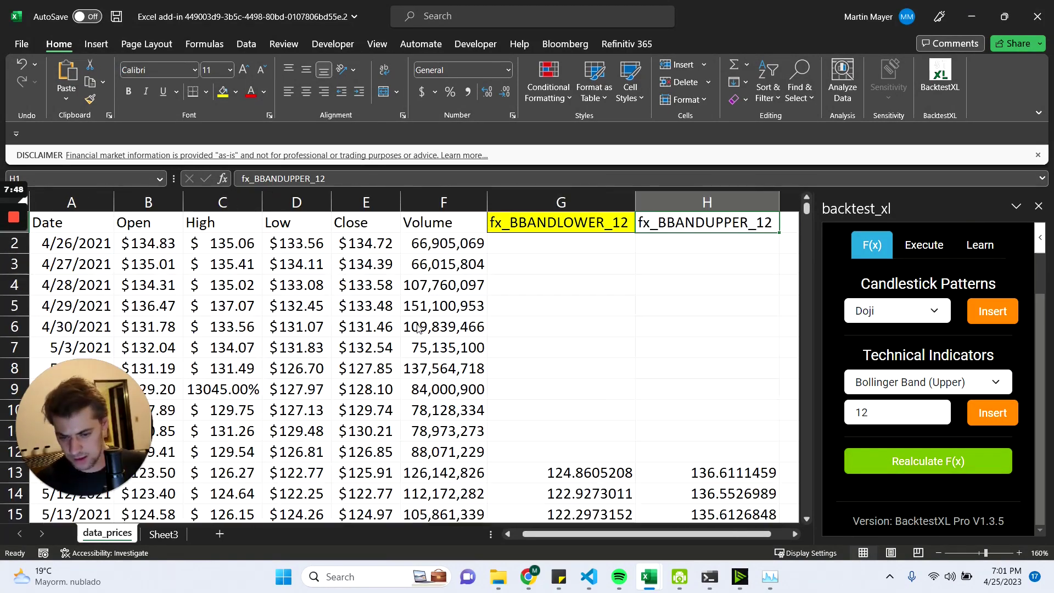
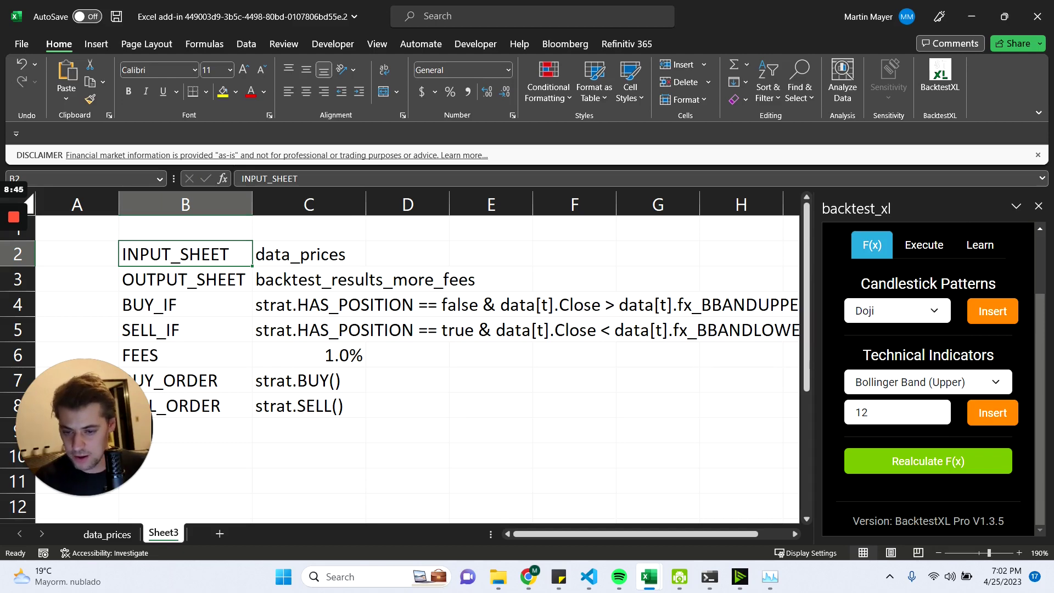
Check the INPUT_SHEET parameter against the data_prices sheet and set the OUTPUT_SHEET parameter to backtest_results.
click(309, 254)
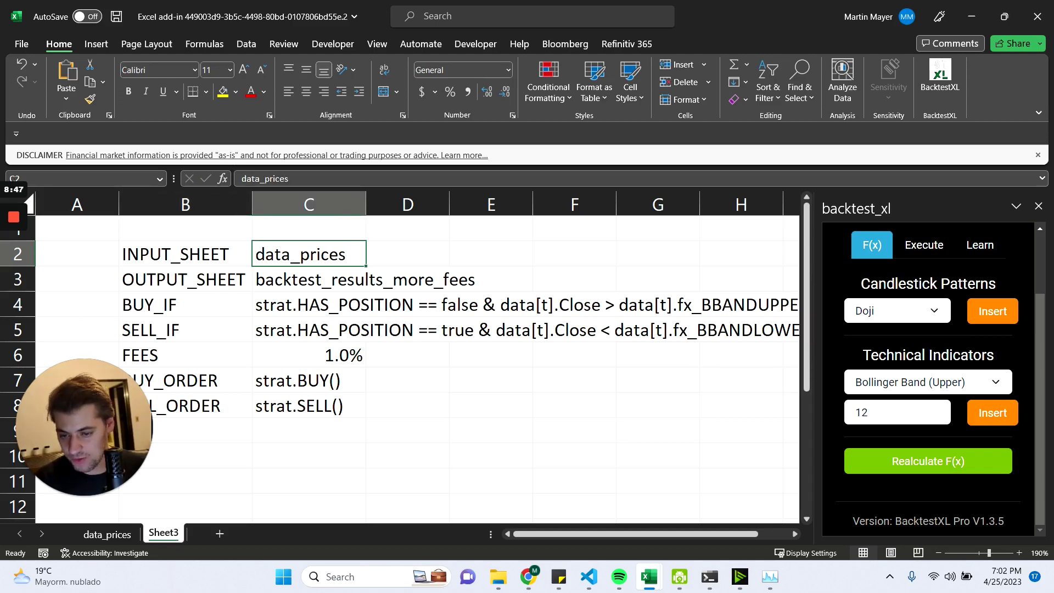
click(111, 539)
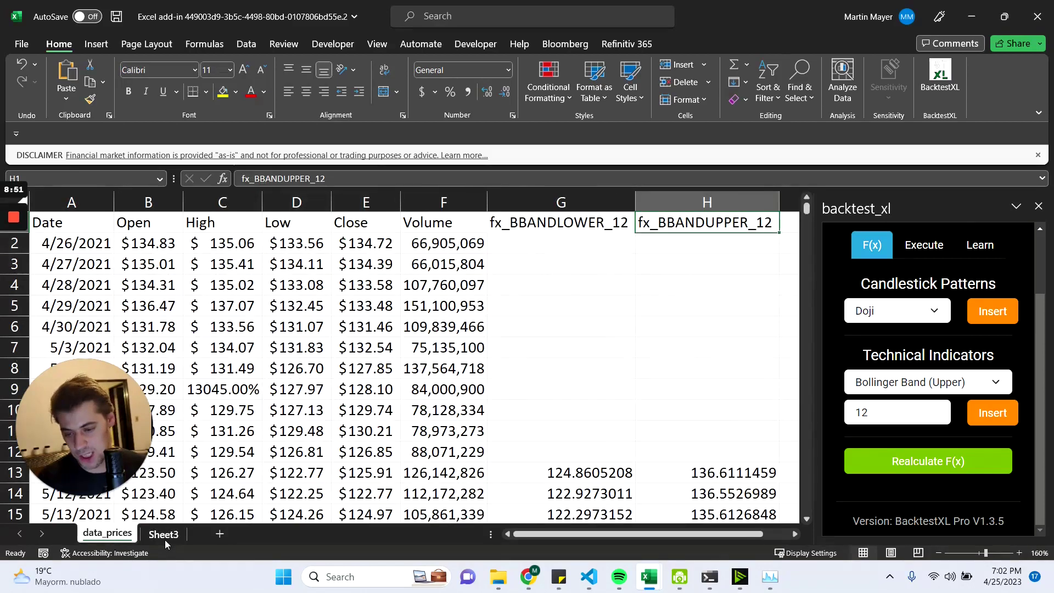
click(165, 538)
click(185, 280)
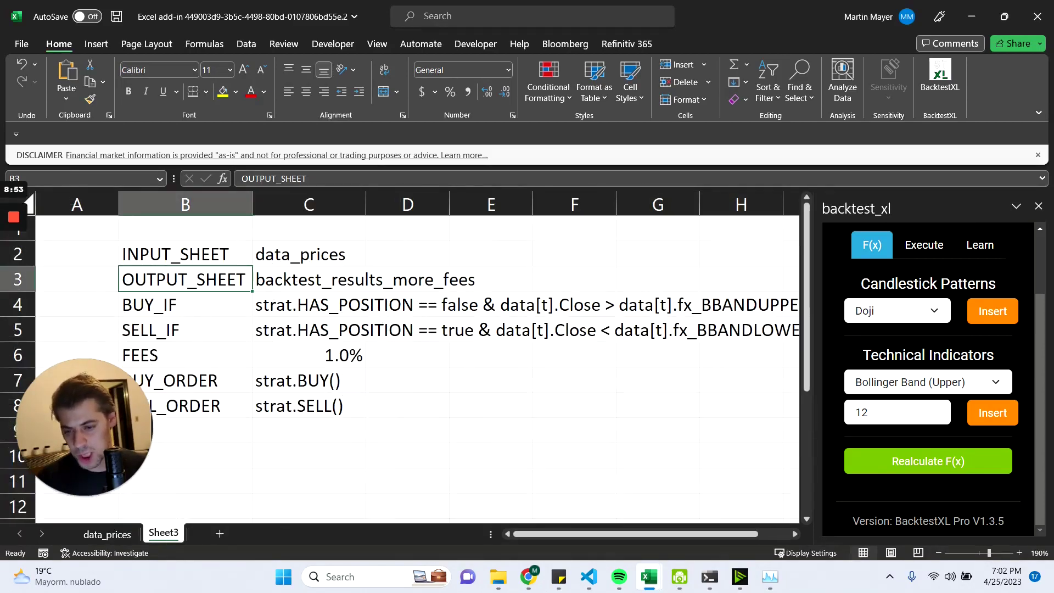
click(308, 280)
click(468, 179)
key(shift+Left)
key(shift+Left)
key(shift+Left)
key(shift+Left)
key(shift+Left)
key(shift+Left)
key(shift+Left)
key(shift+Left)
key(shift+Left)
key(shift+Left)
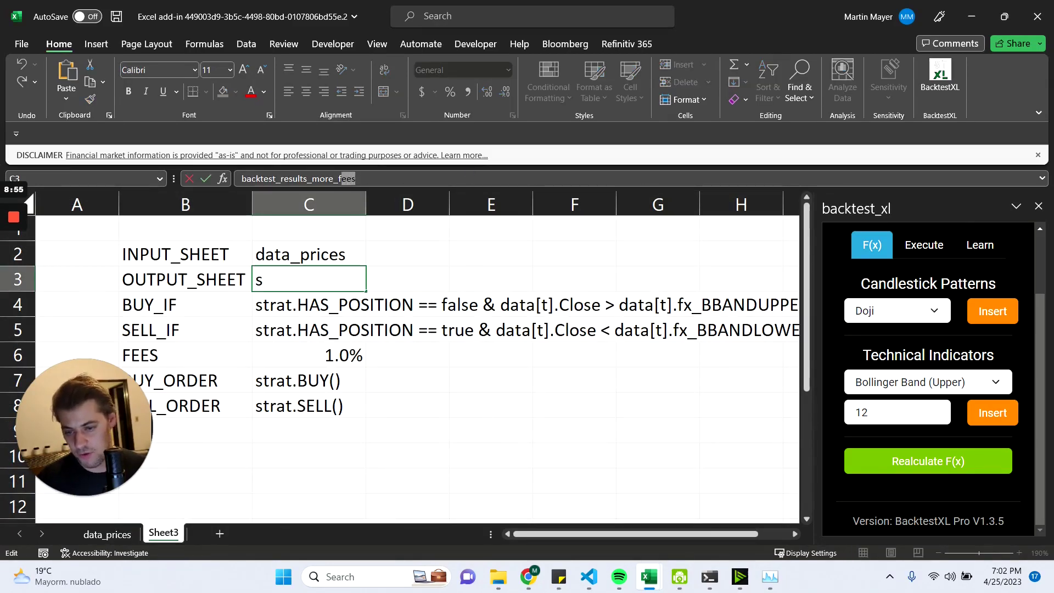
key(BackSpace)
key(Return)
key(Up)
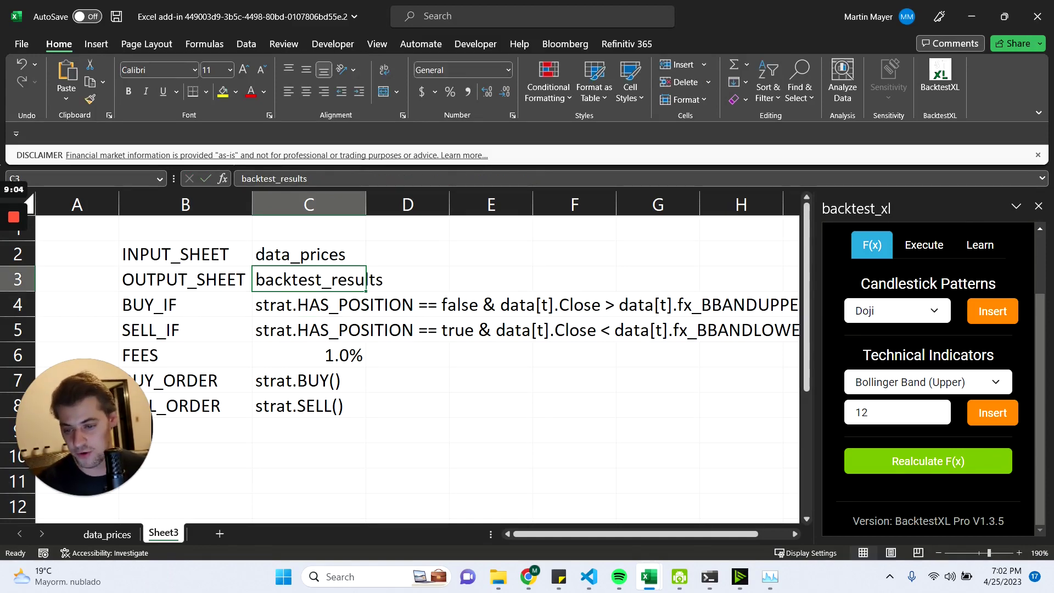
Look over the strategy parameter rows from BUY_IF down to SELL_ORDER on the parameters sheet.
key(Down)
key(Left)
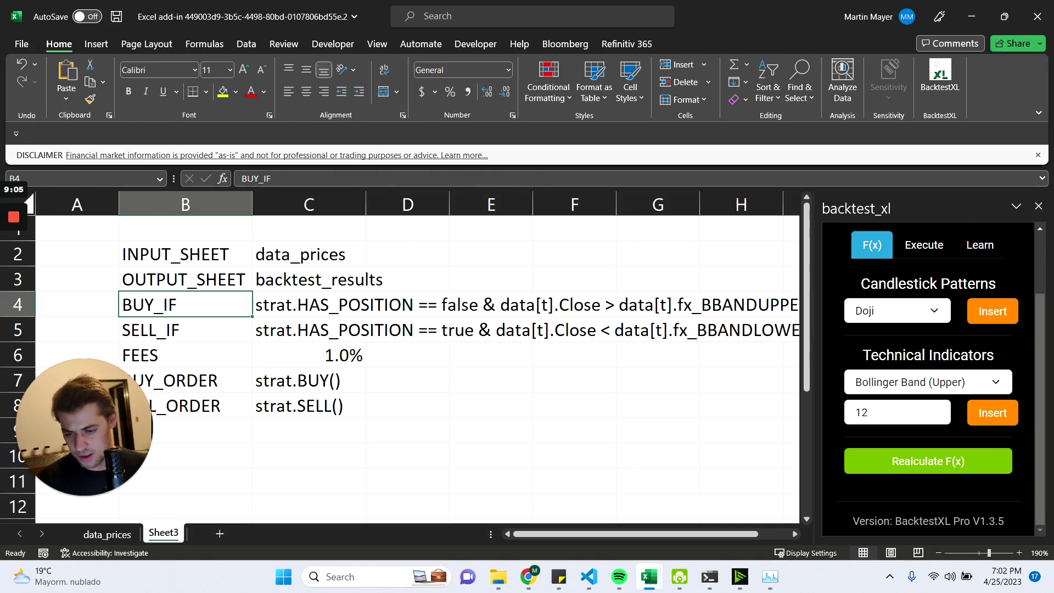
key(Down)
key(Down)
key(Down)
key(Down)
key(Down)
key(Down)
key(Down)
key(Down)
key(Down)
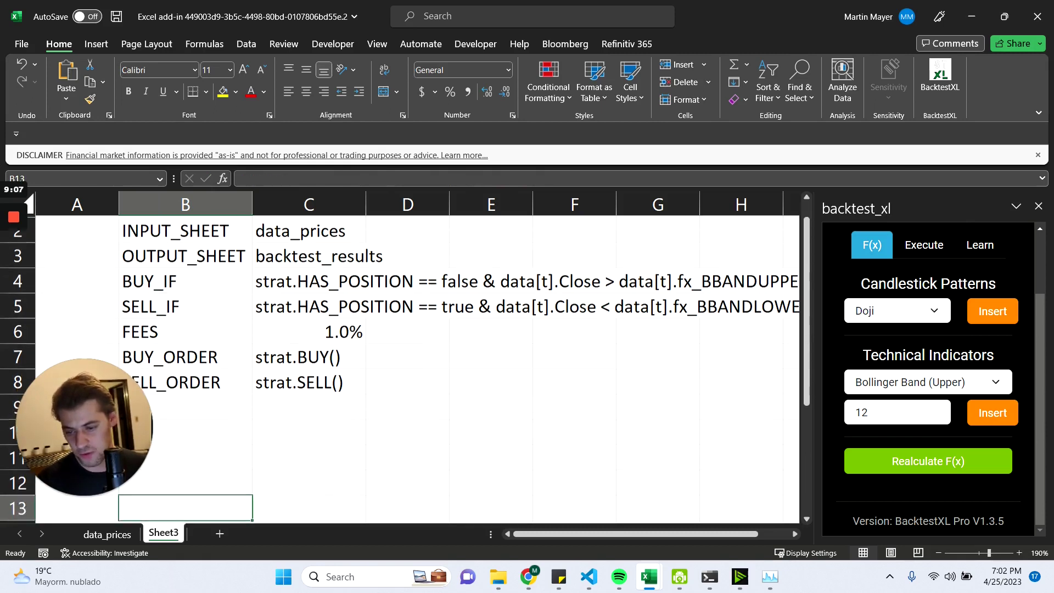
key(Down)
key(Up)
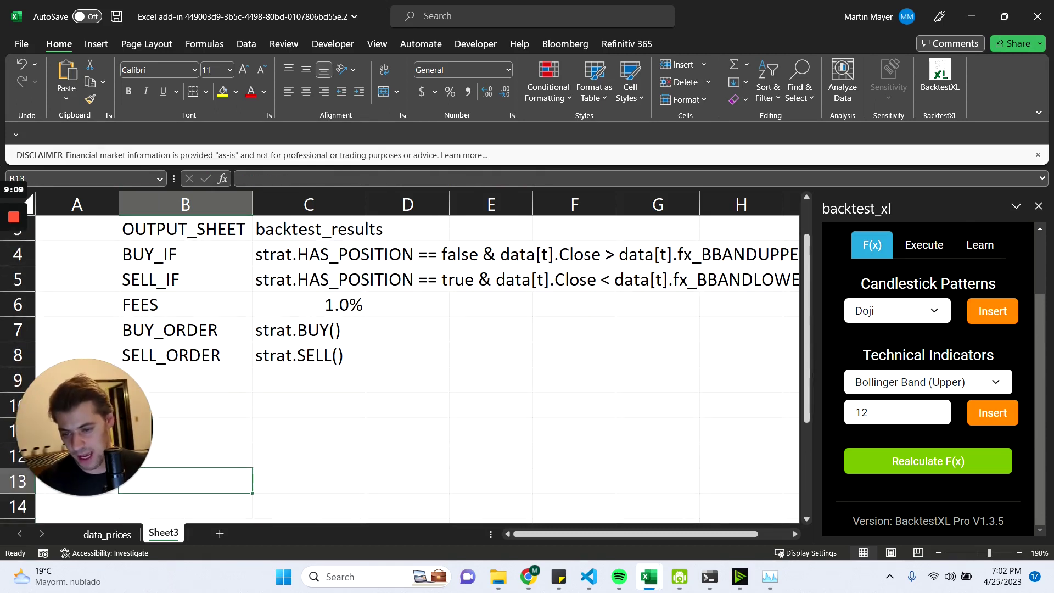
key(Up)
key(Up)
key(Up)
key(Up)
key(Up)
key(Up)
key(Up)
key(Up)
key(Up)
key(Down)
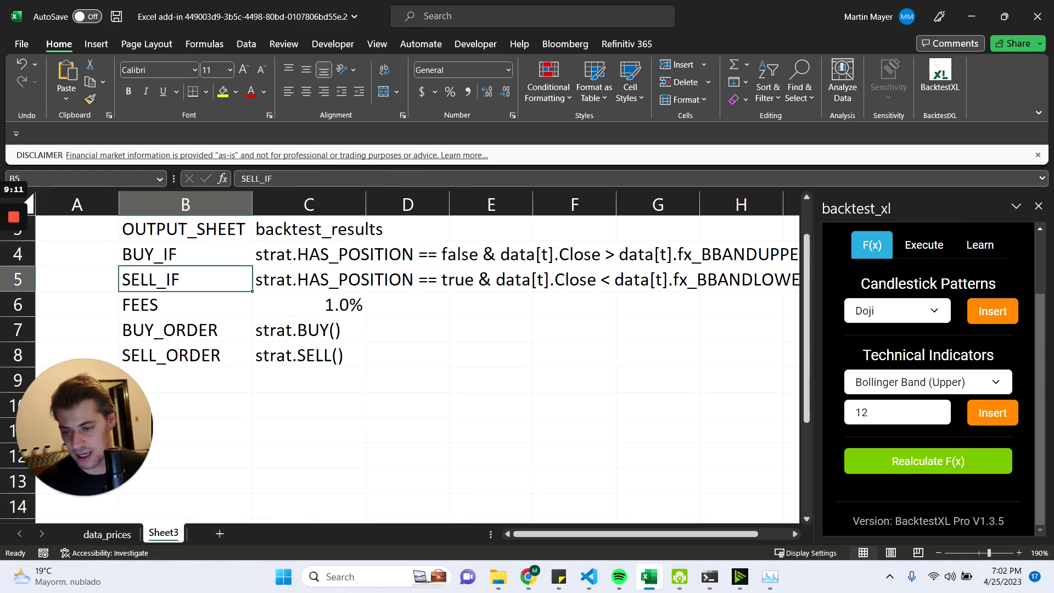
key(Up)
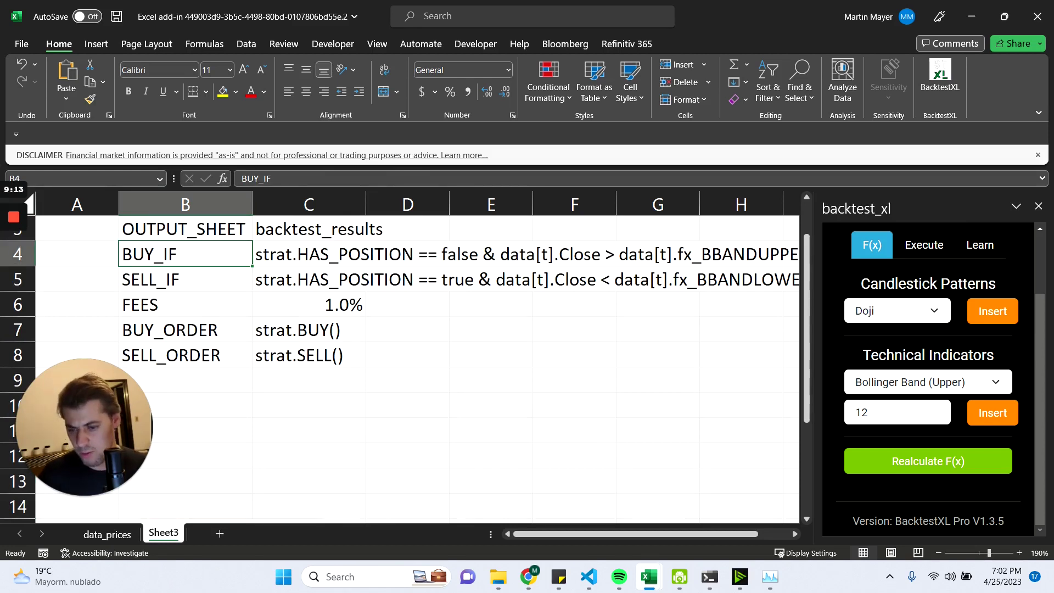
Widen column C and examine the full BUY_IF condition against the Close column of the data_prices sheet.
click(309, 254)
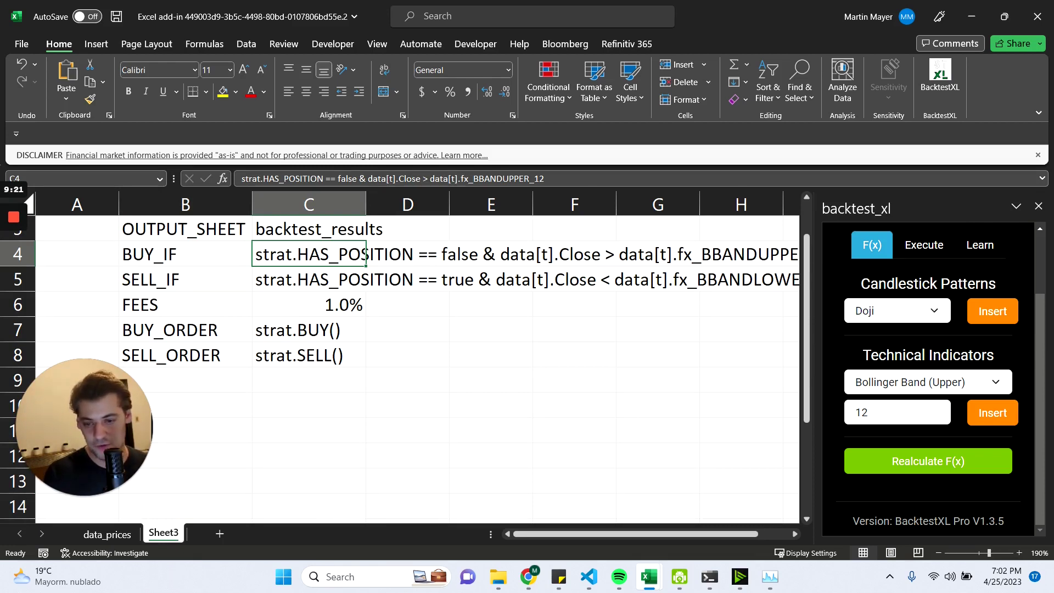
drag(366, 205, 795, 205)
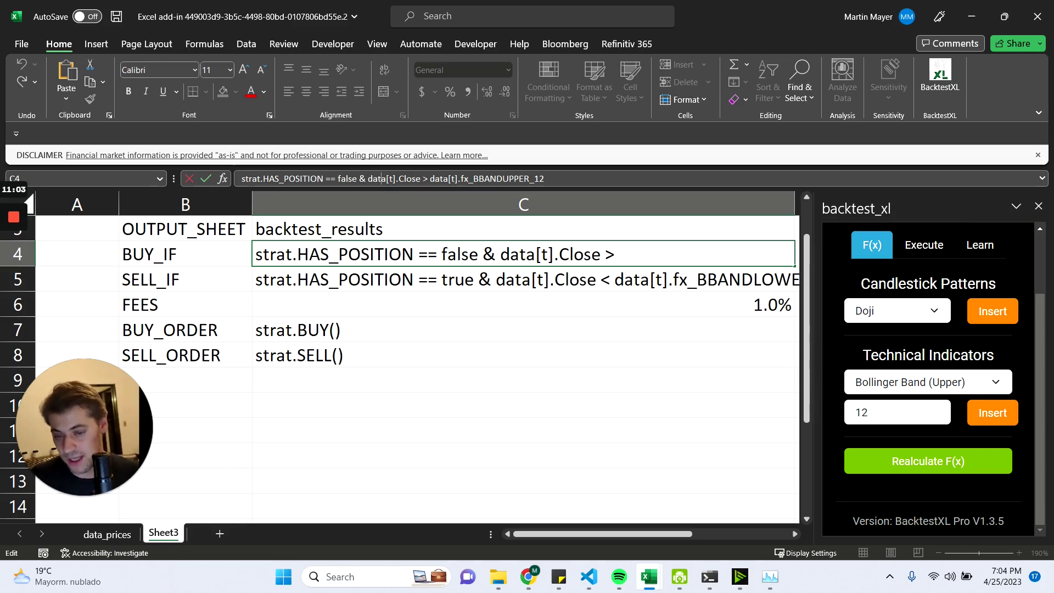
click(107, 534)
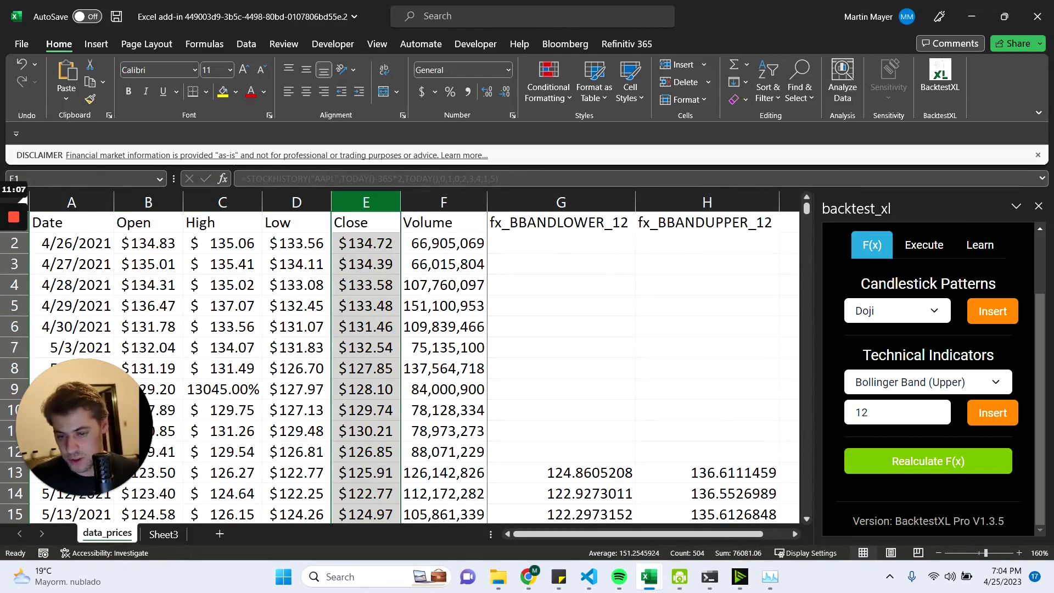
click(171, 537)
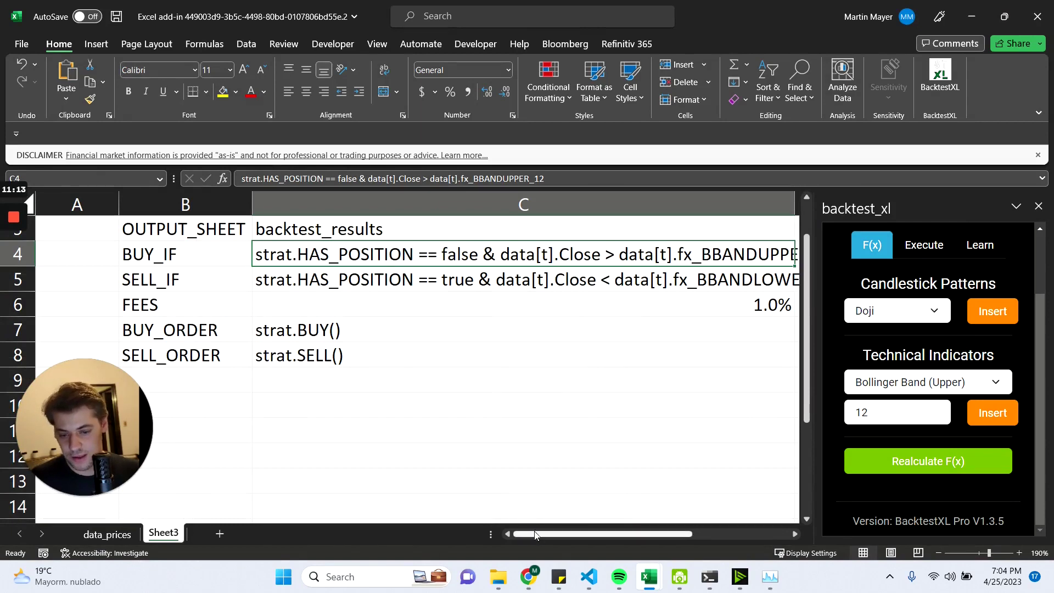
drag(538, 535, 581, 538)
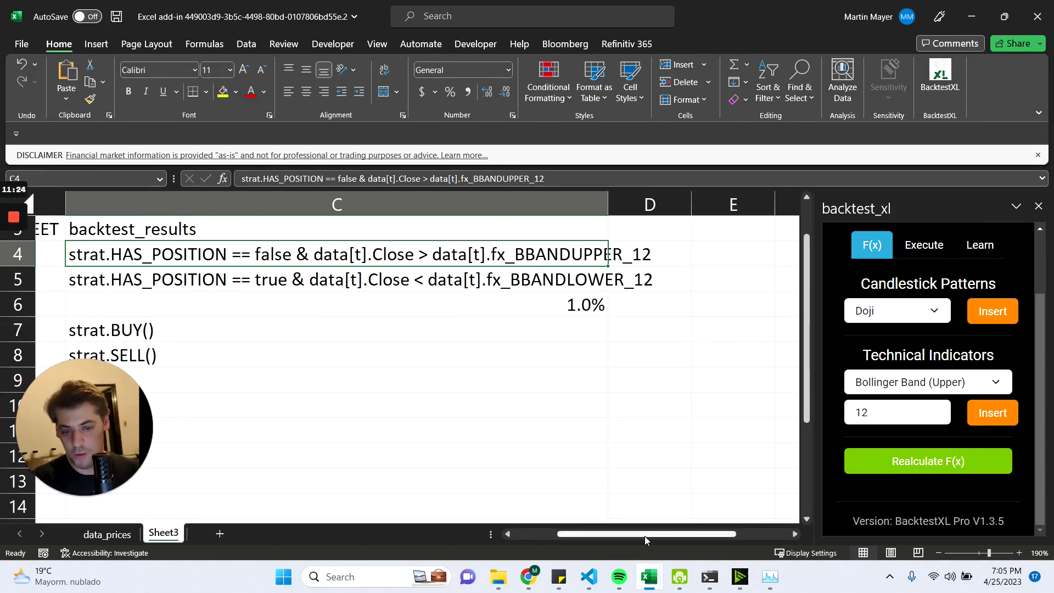
drag(645, 541, 601, 541)
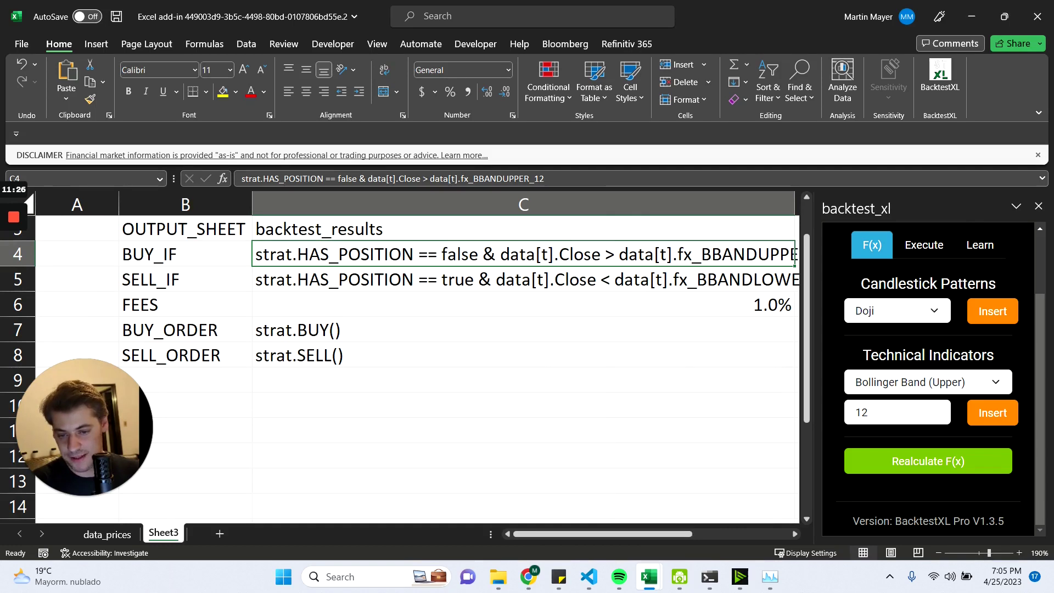
Examine the full SELL_IF condition and compare it with the fx_BBANDLOWER_12 column of the data_prices sheet.
click(185, 253)
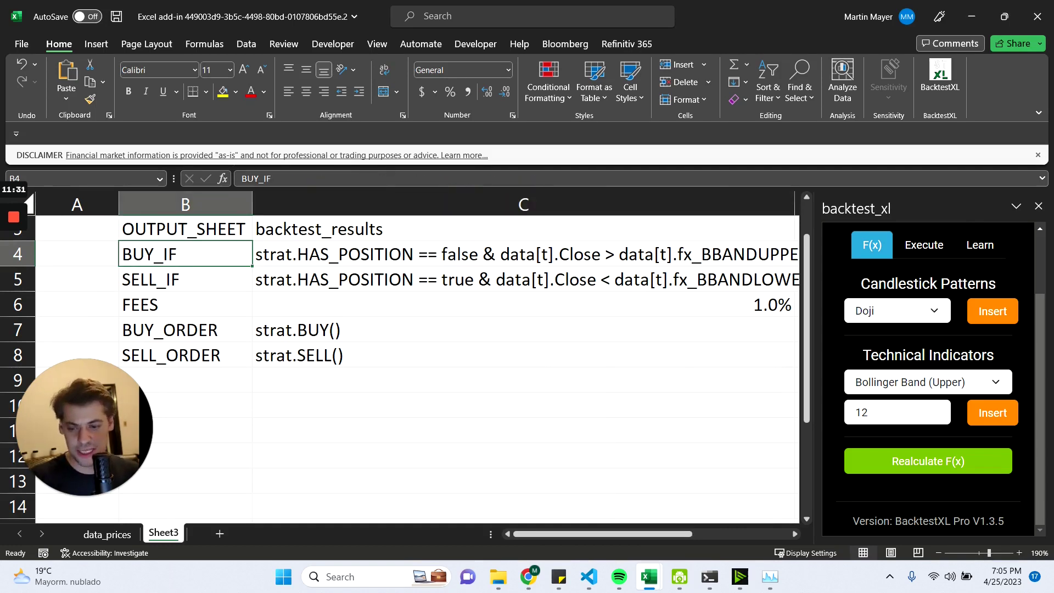
click(185, 279)
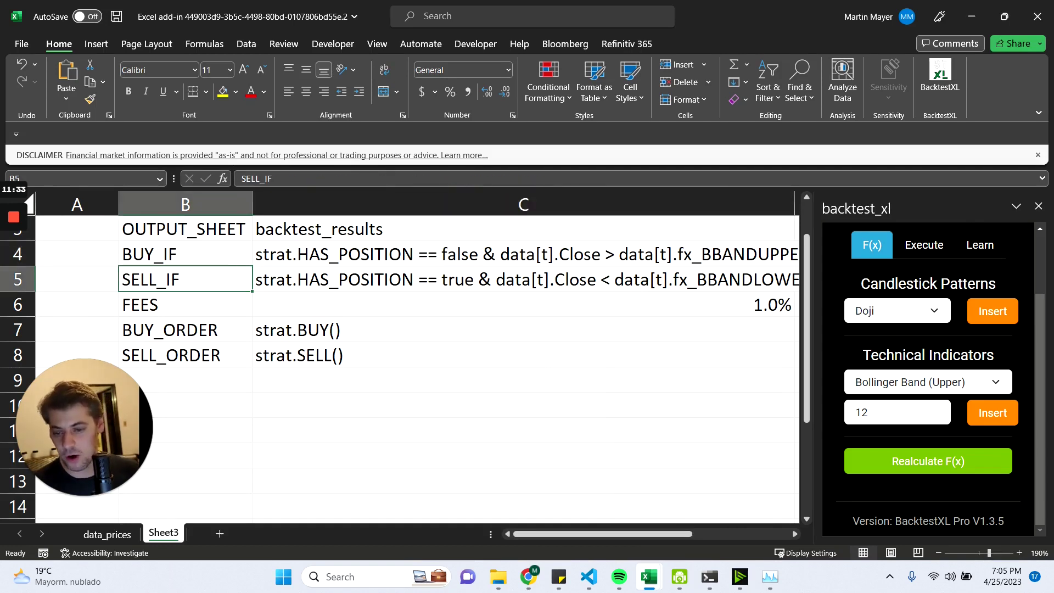
click(523, 280)
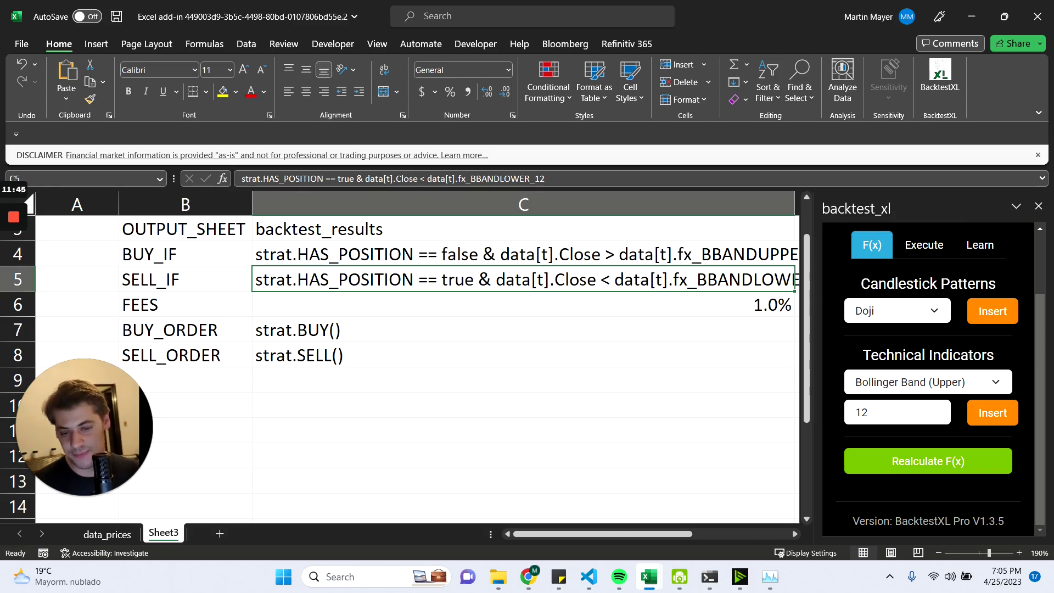
drag(631, 534, 670, 534)
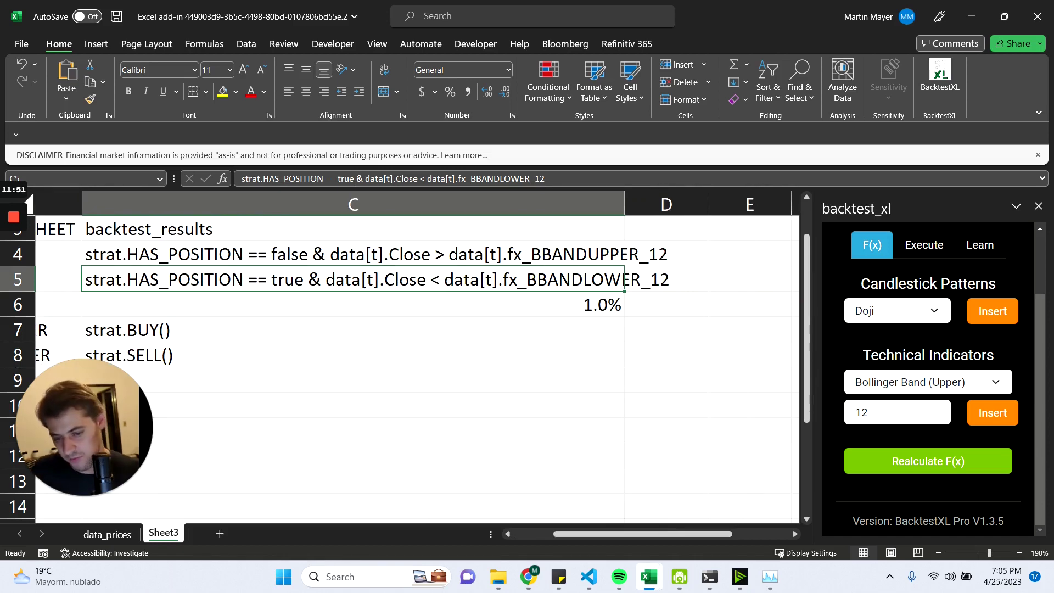
click(108, 535)
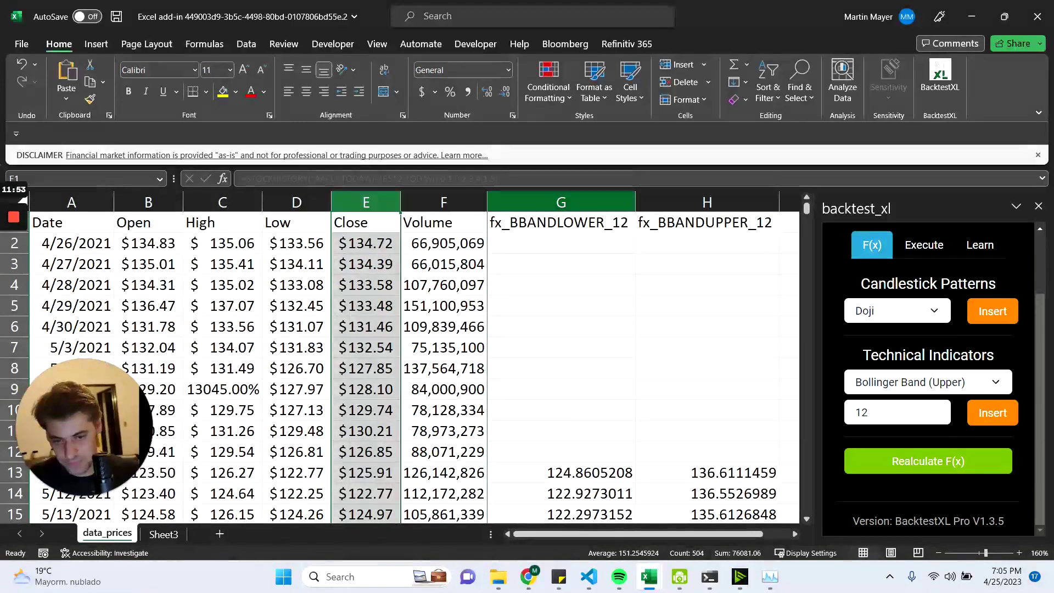
click(561, 203)
click(164, 534)
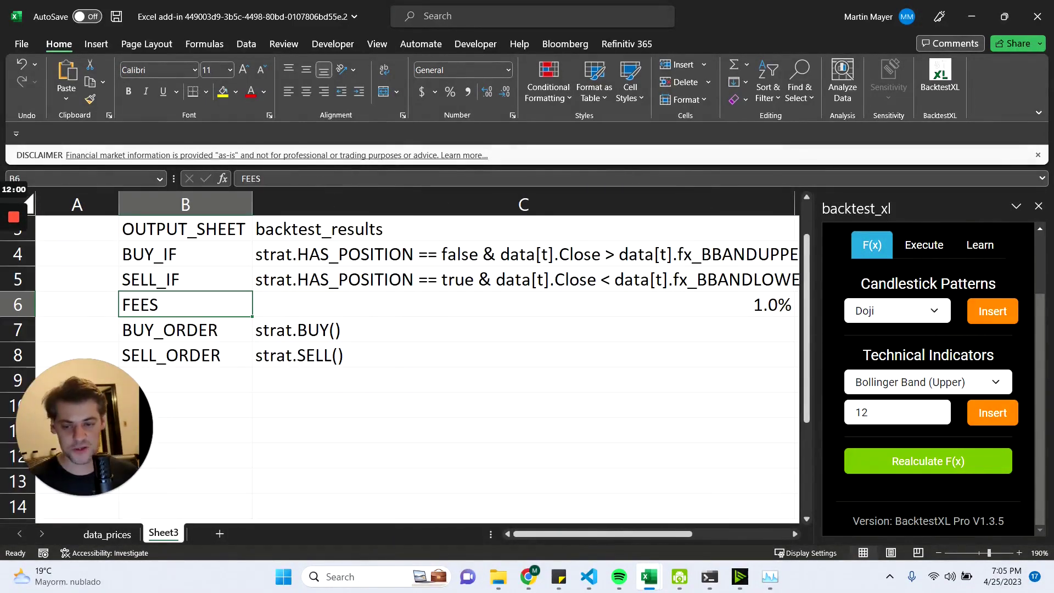
Set the FEES parameter to 0.1%.
click(523, 305)
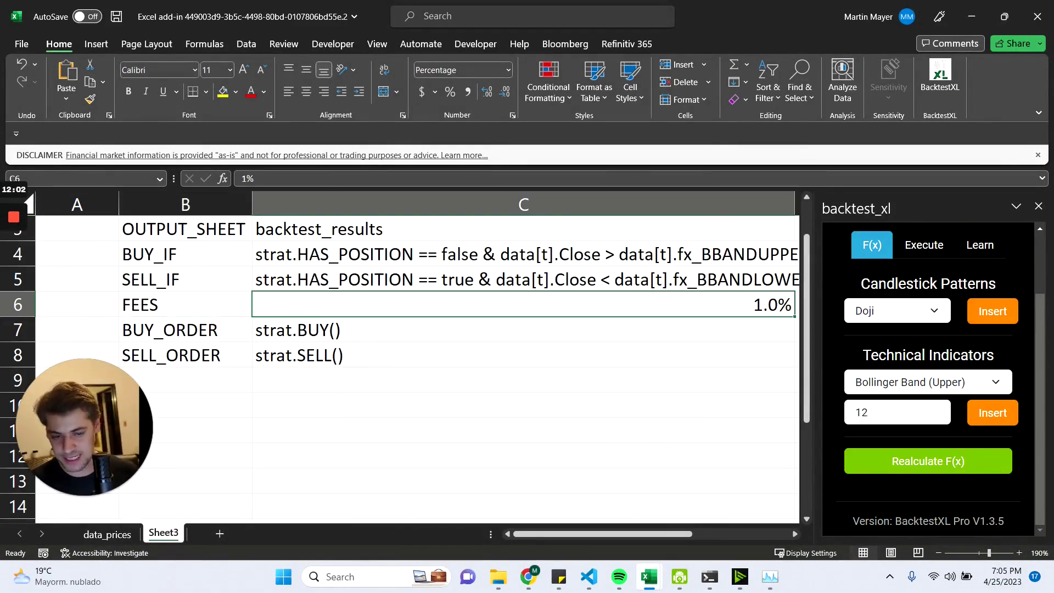
text(0.1)
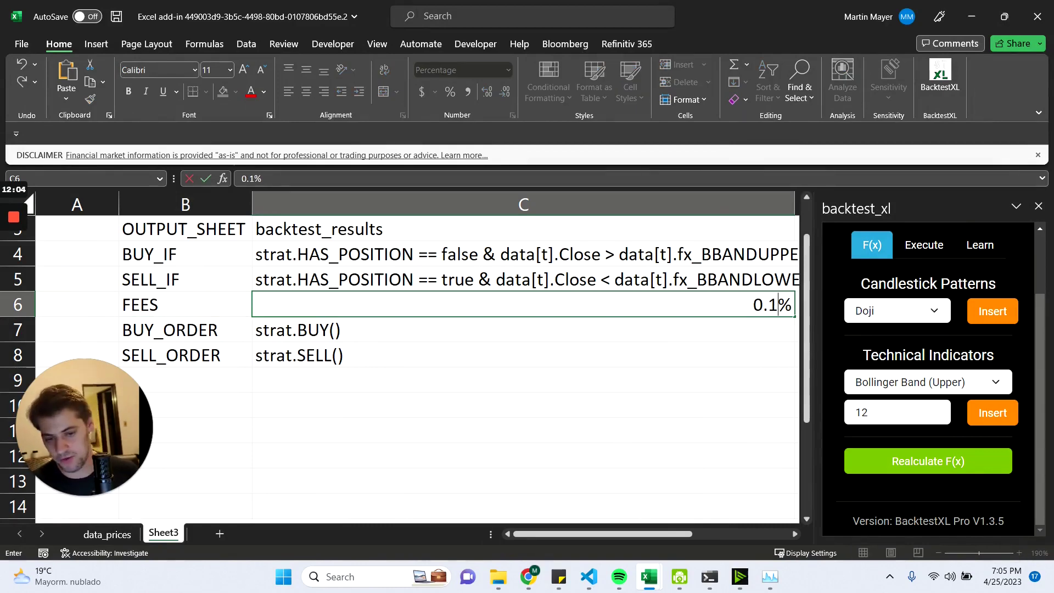
key(Return)
Review the BUY_ORDER and SELL_ORDER parameters and the order functions assigned to them.
key(Left)
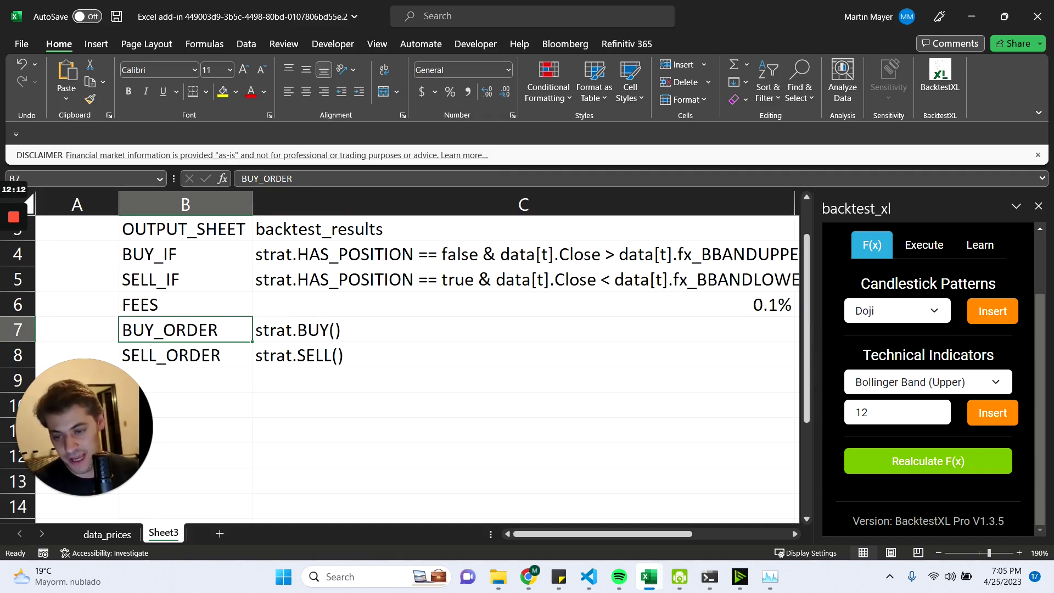
key(shift+Right)
key(Down)
key(shift+Right)
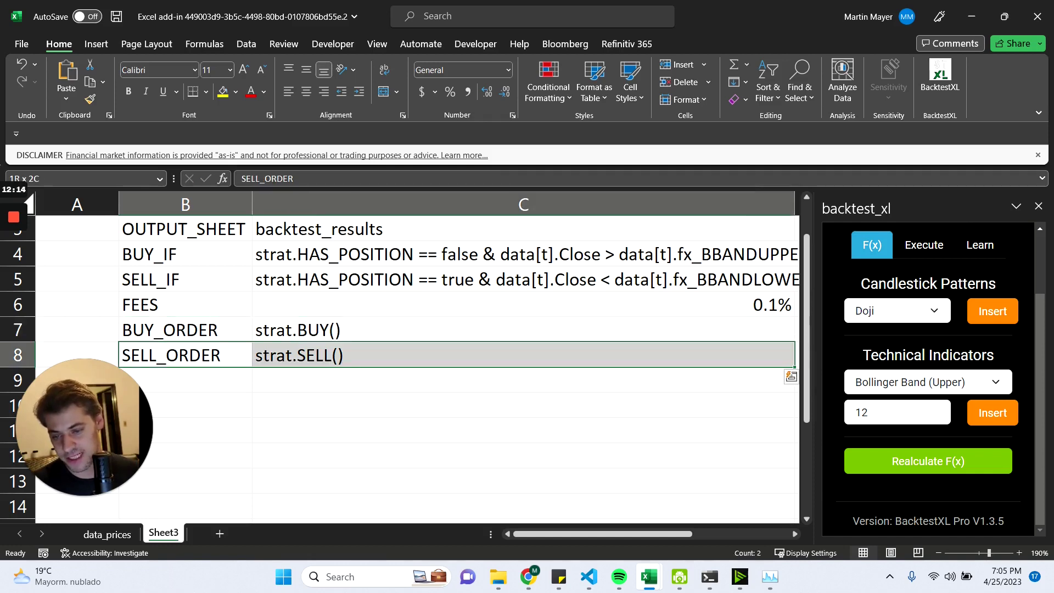
key(Up)
key(Right)
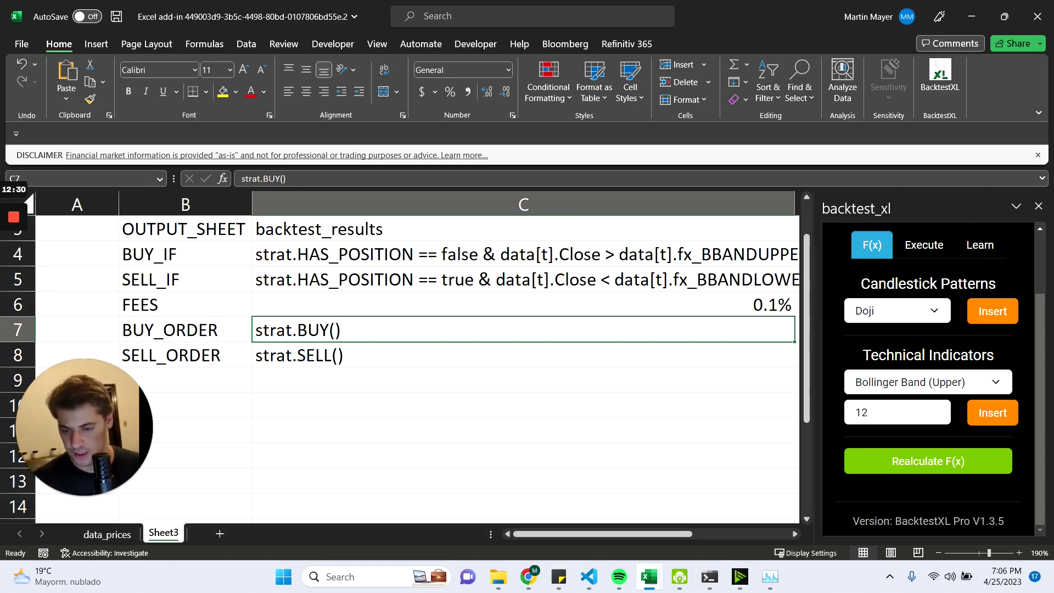
Run the backtest with the strategy parameters on Sheet3.
click(522, 279)
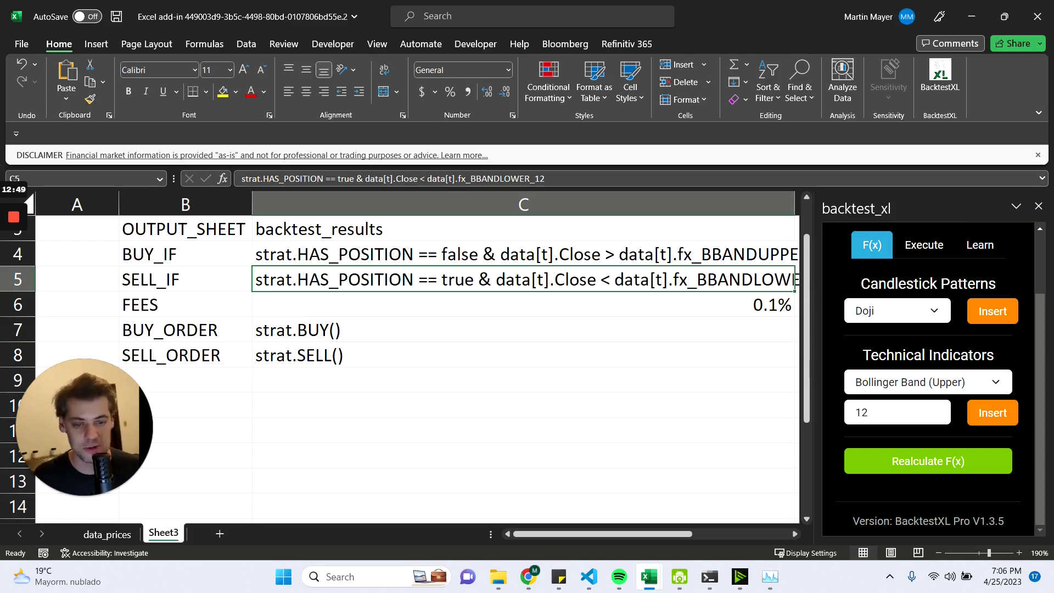
click(924, 245)
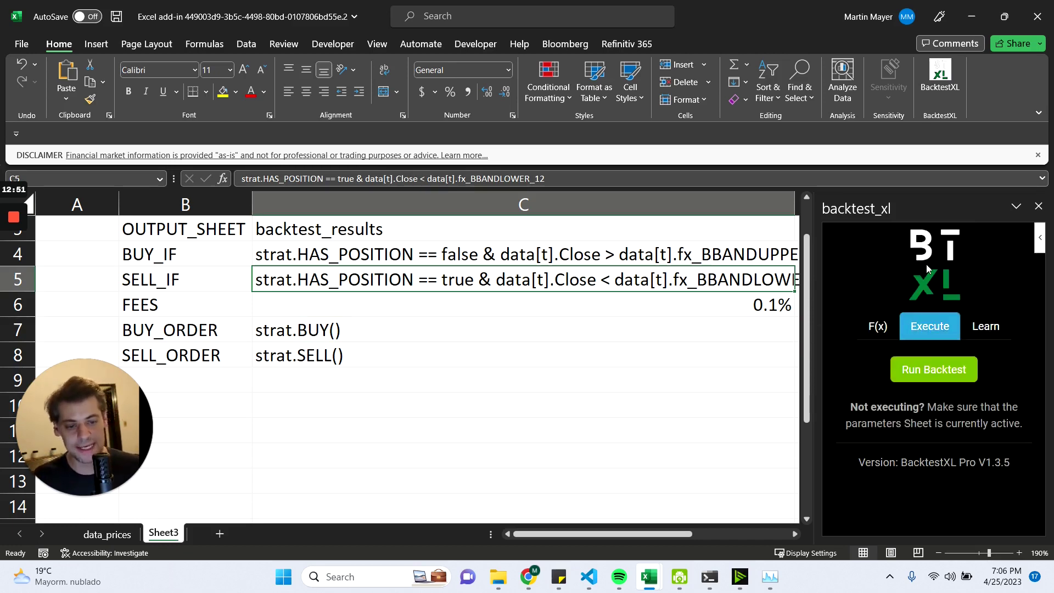
click(928, 368)
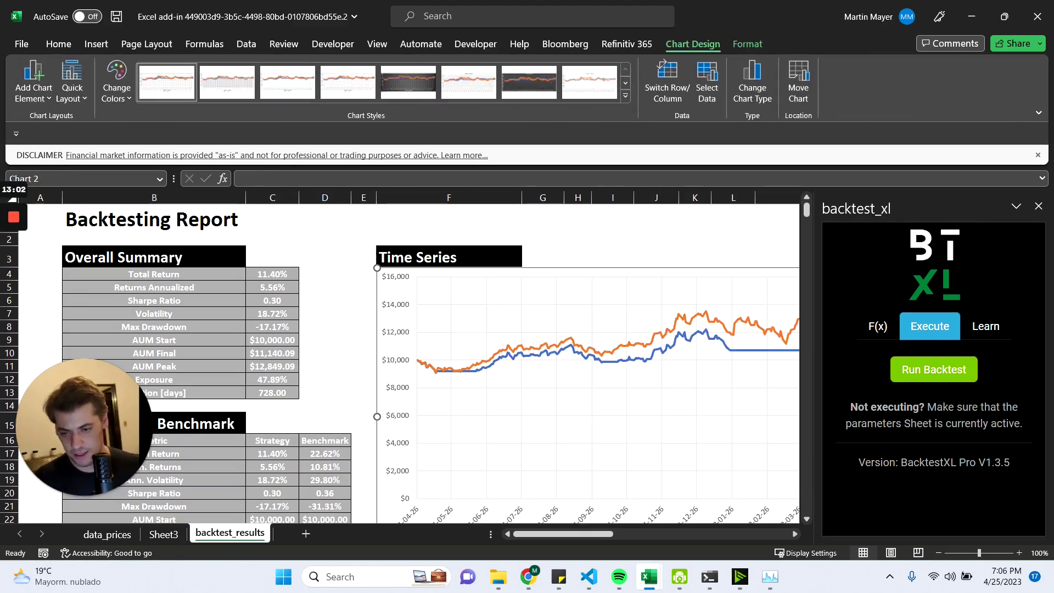
Review the Overall Summary metrics of the backtest_results sheet, from Total Return through the three AUM rows.
scroll(587, 384, up, 1)
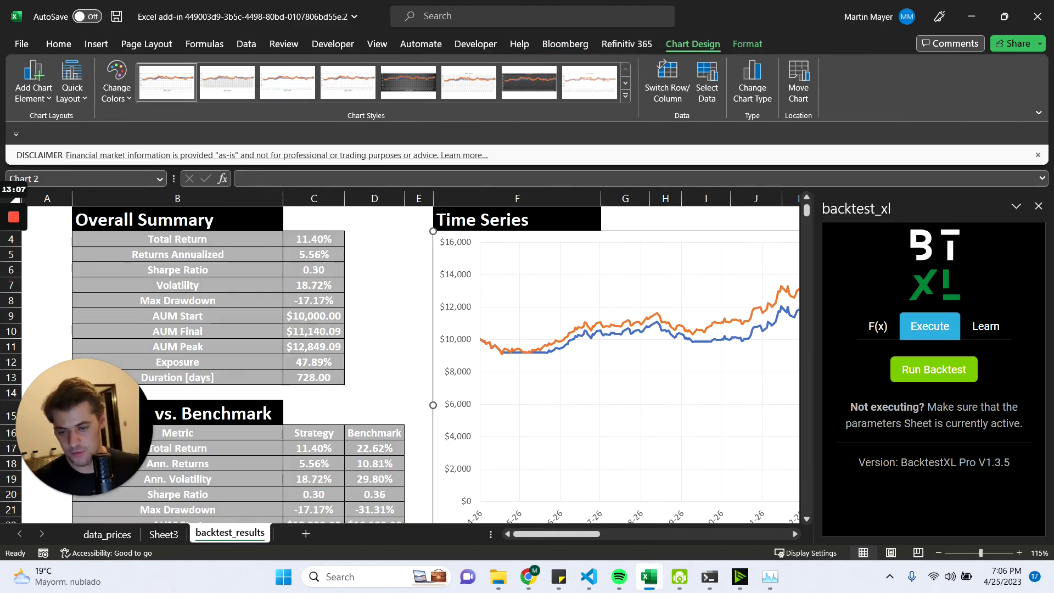
click(177, 240)
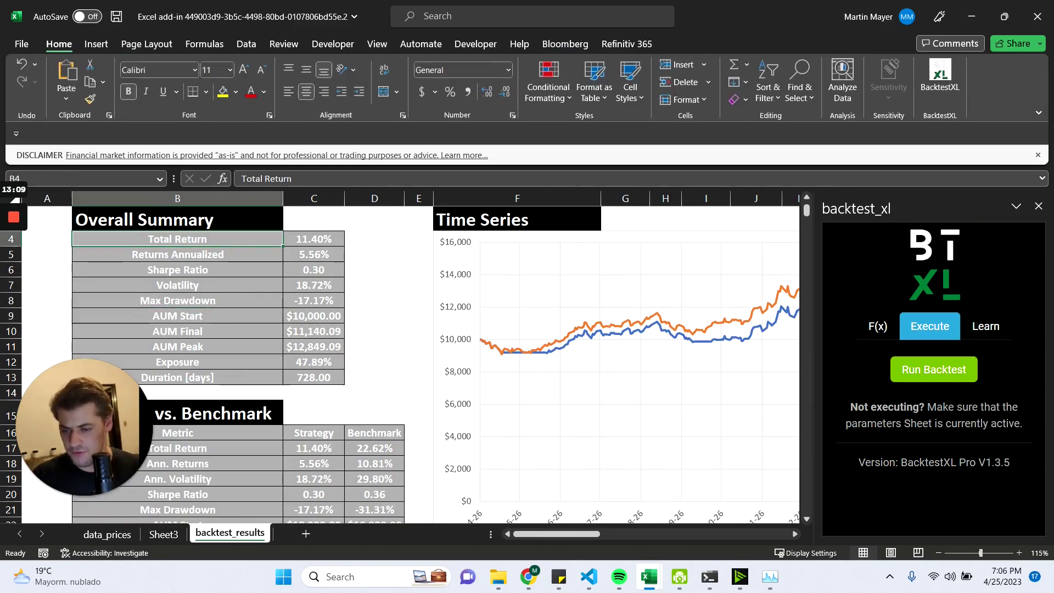
click(177, 255)
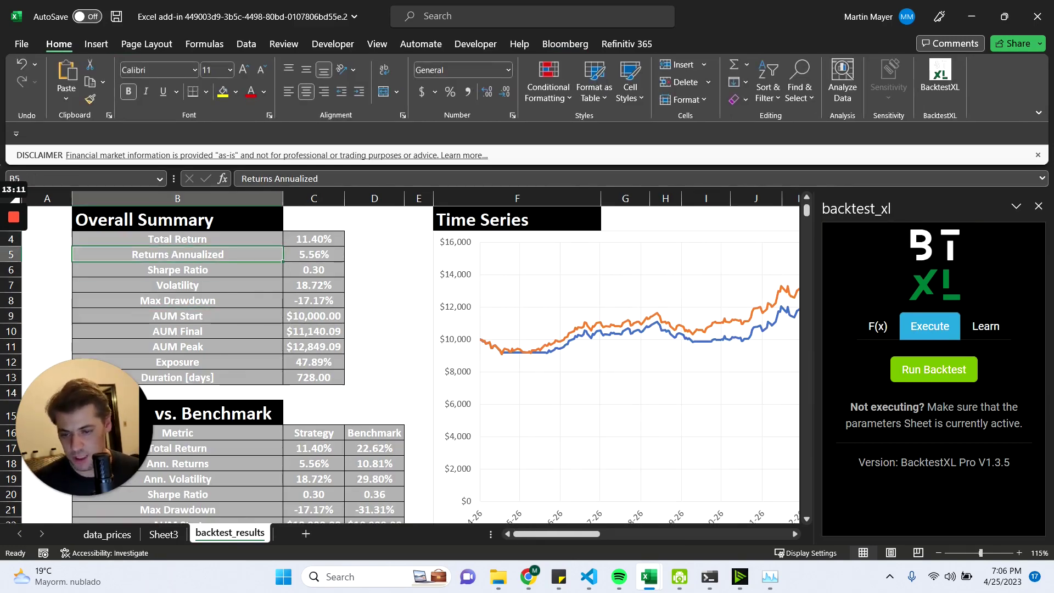
key(Down)
key(Down)
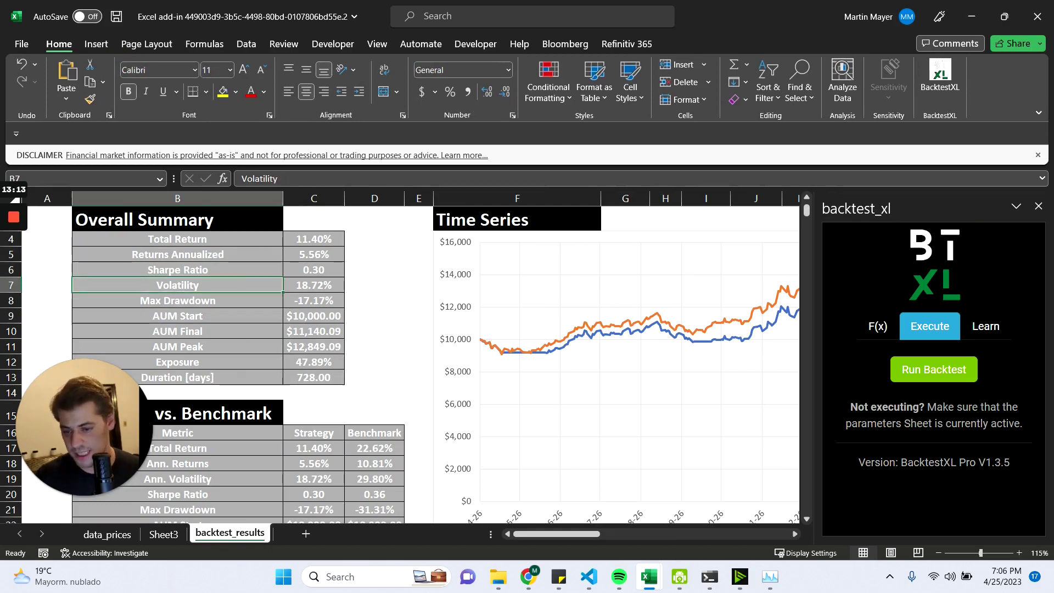
key(Down)
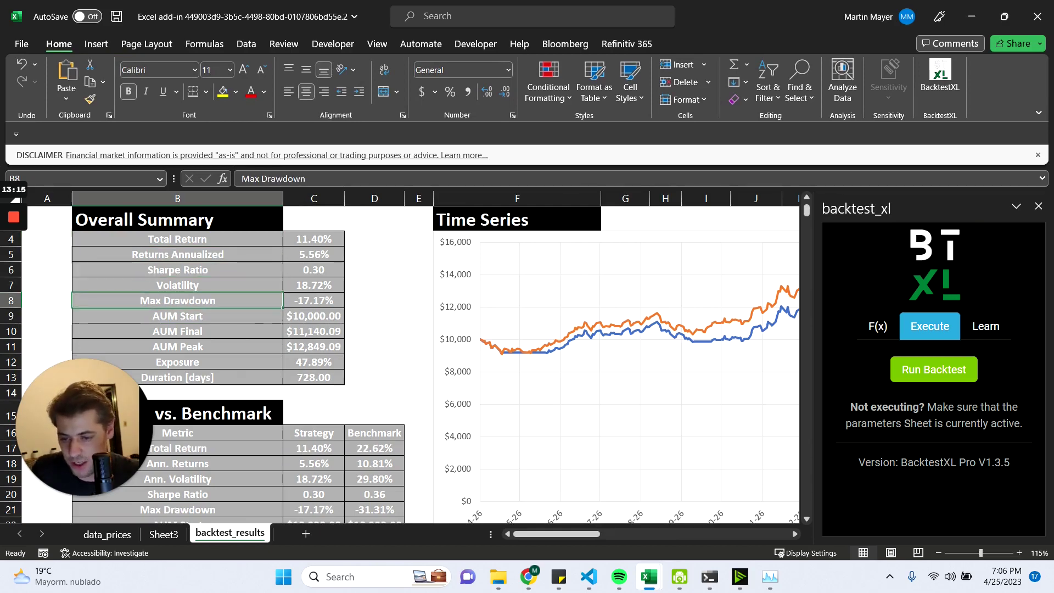
key(Down)
key(shift+Down)
key(shift+Down)
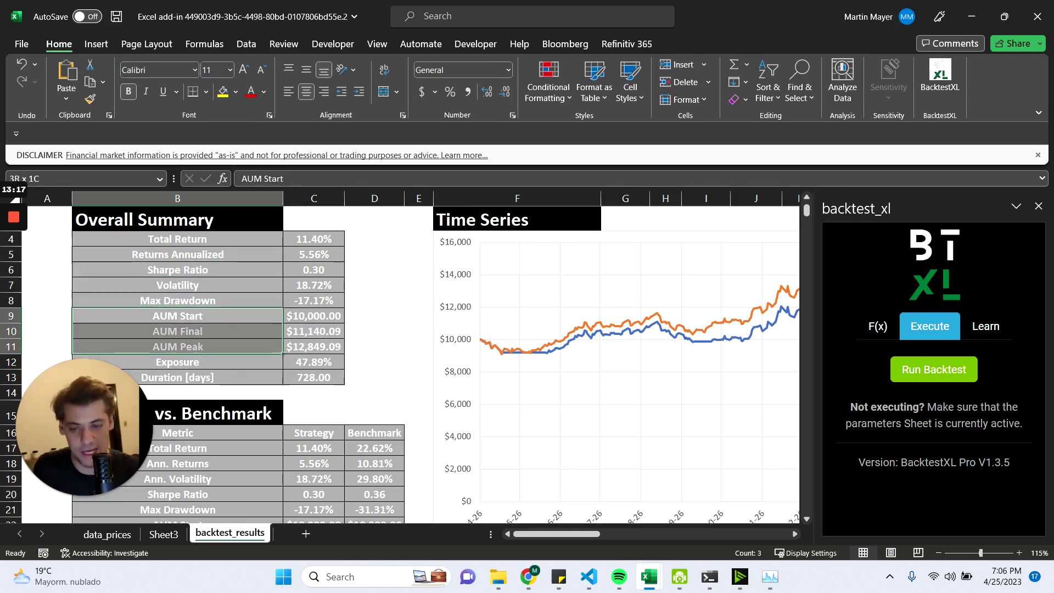
key(Down)
key(Down)
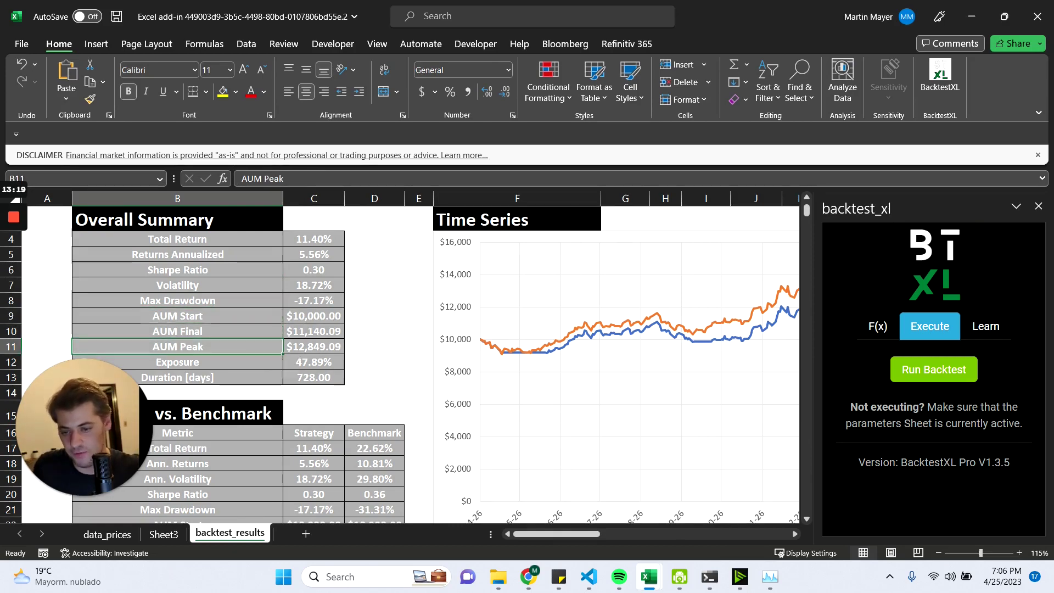
Examine the Exposure and Duration [days] rows of the Overall Summary table.
key(Down)
key(shift+Right)
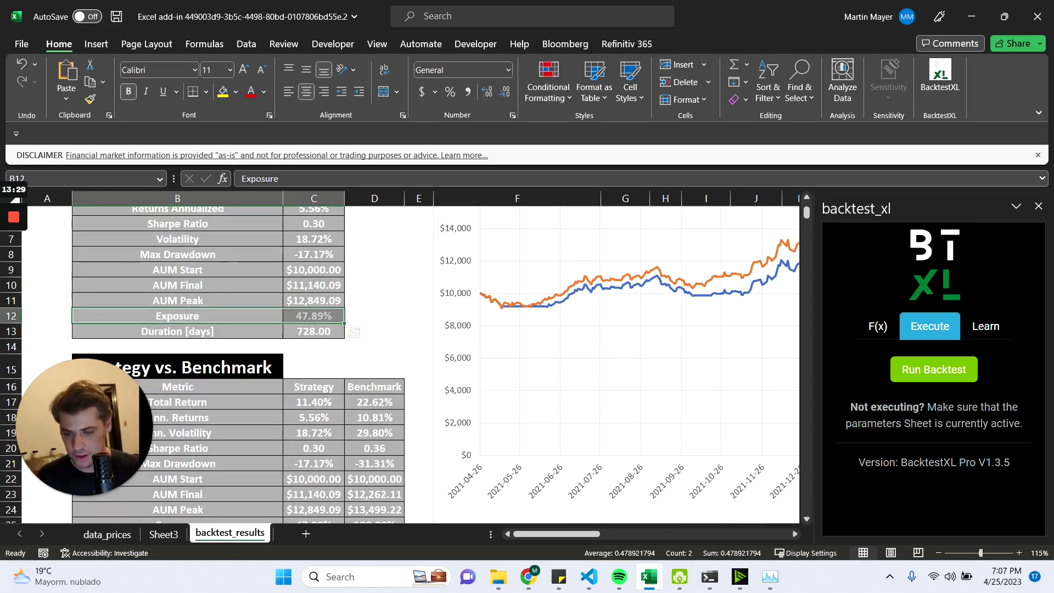
key(shift+Left)
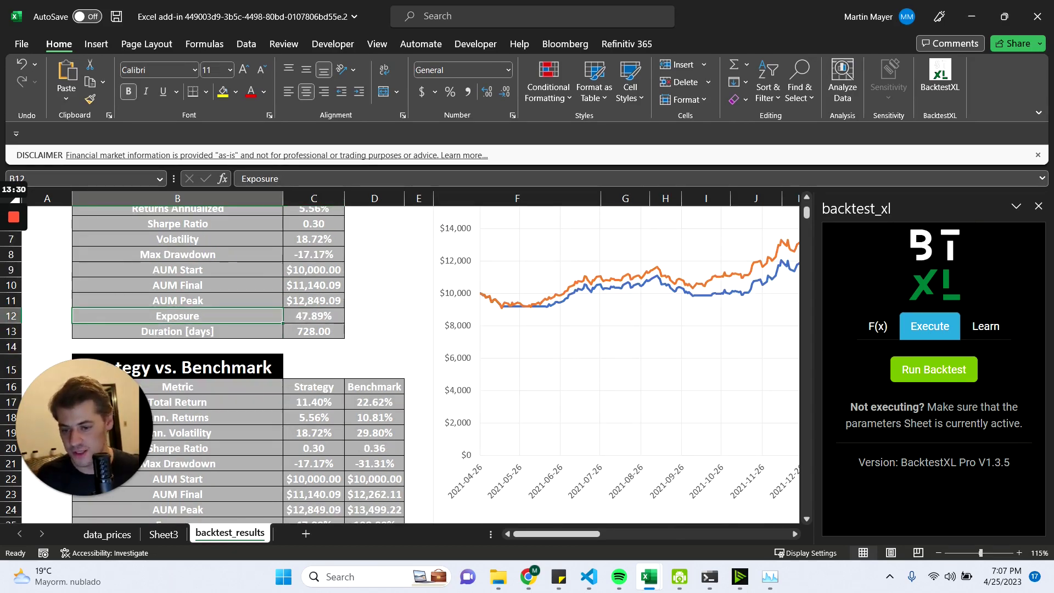
key(shift+Right)
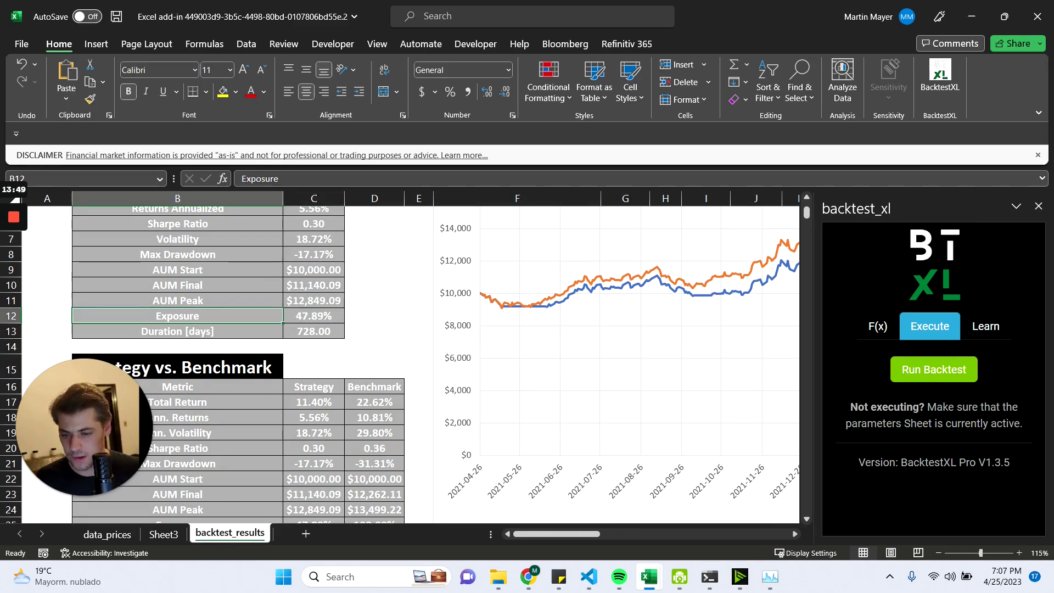
key(Down)
key(shift+Right)
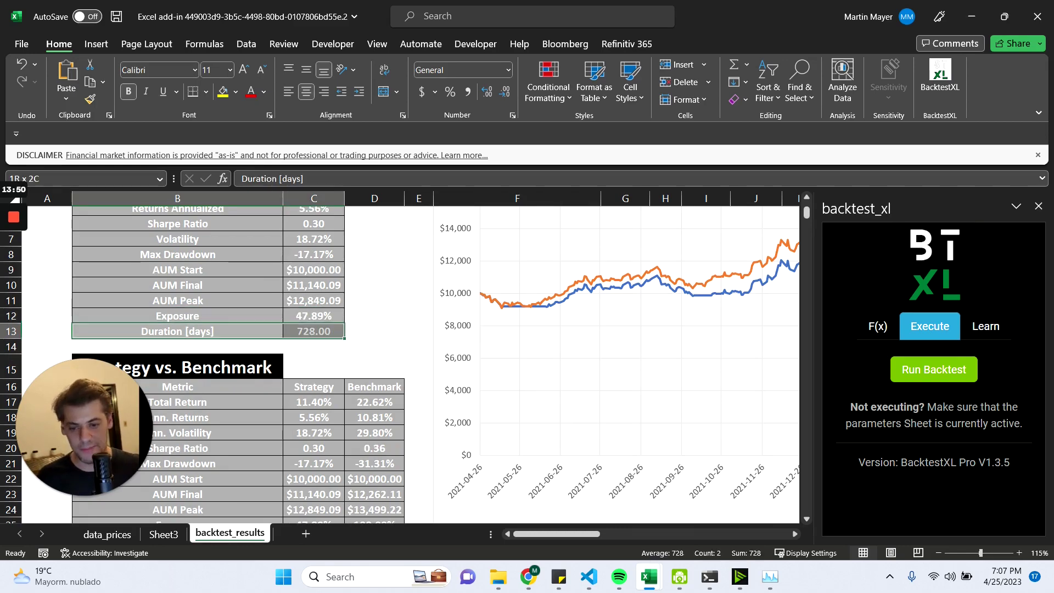
key(Up)
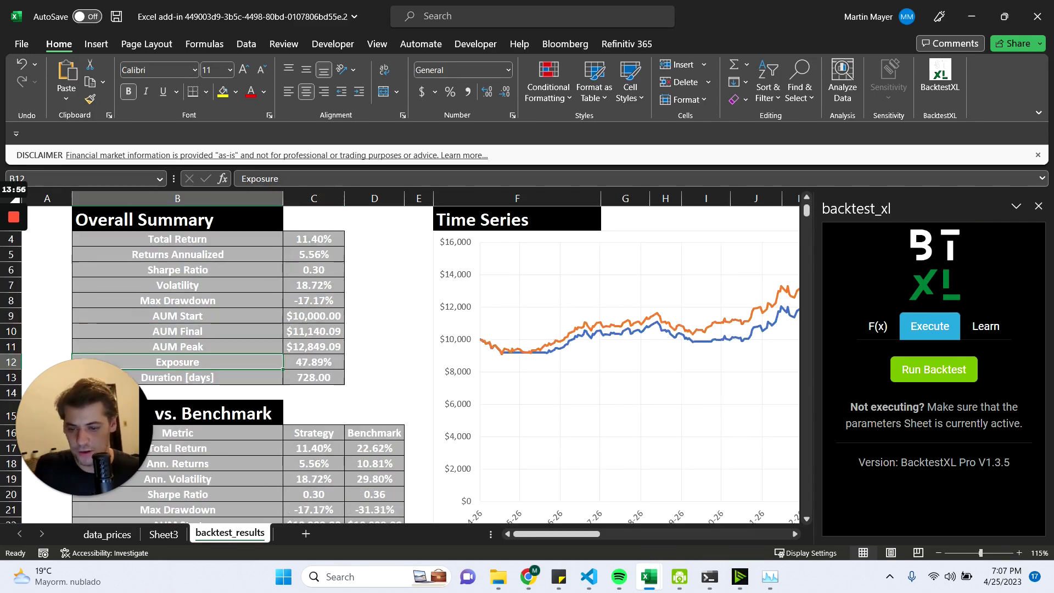
Compare the strategy's metrics with the benchmark's in the Strategy vs. Benchmark table.
scroll(236, 363, down, 3)
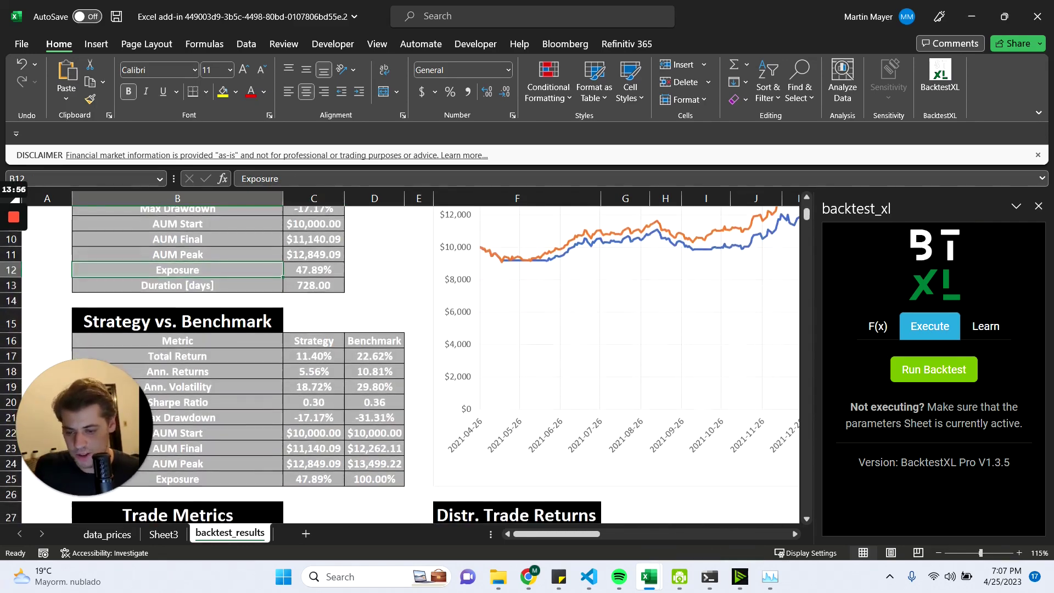
scroll(236, 363, down, 1)
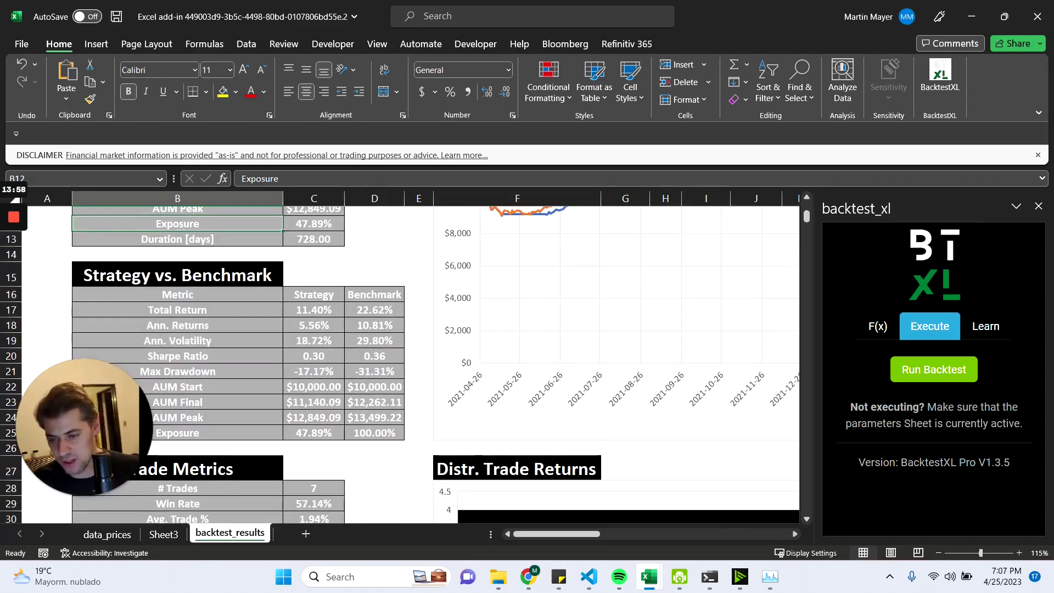
scroll(236, 362, down, 1)
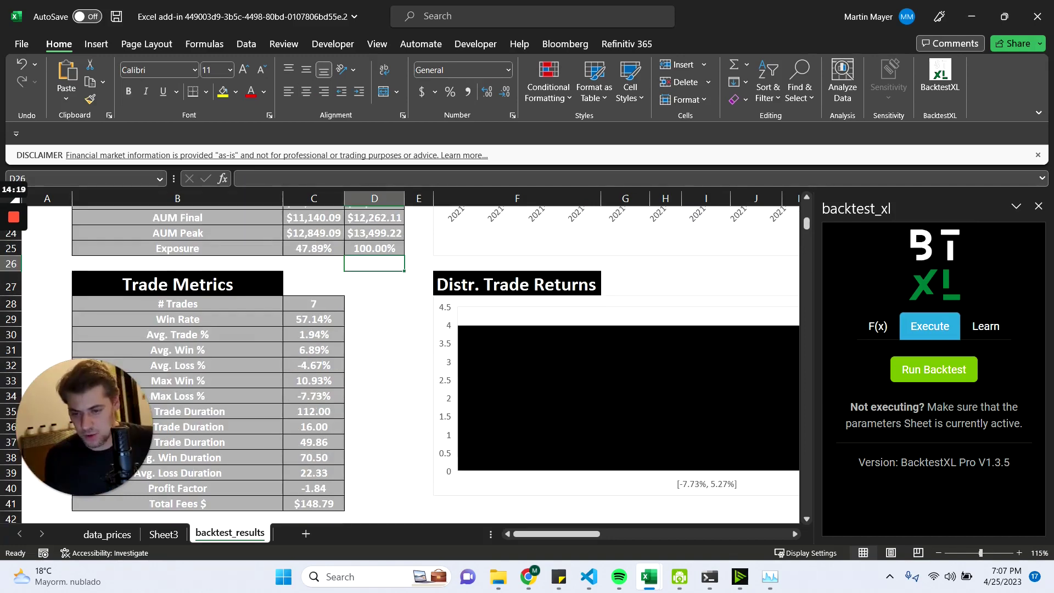
Review the Trade Metrics from # Trades and Win Rate through the average and maximum win and loss percentages.
scroll(400, 364, down, 1)
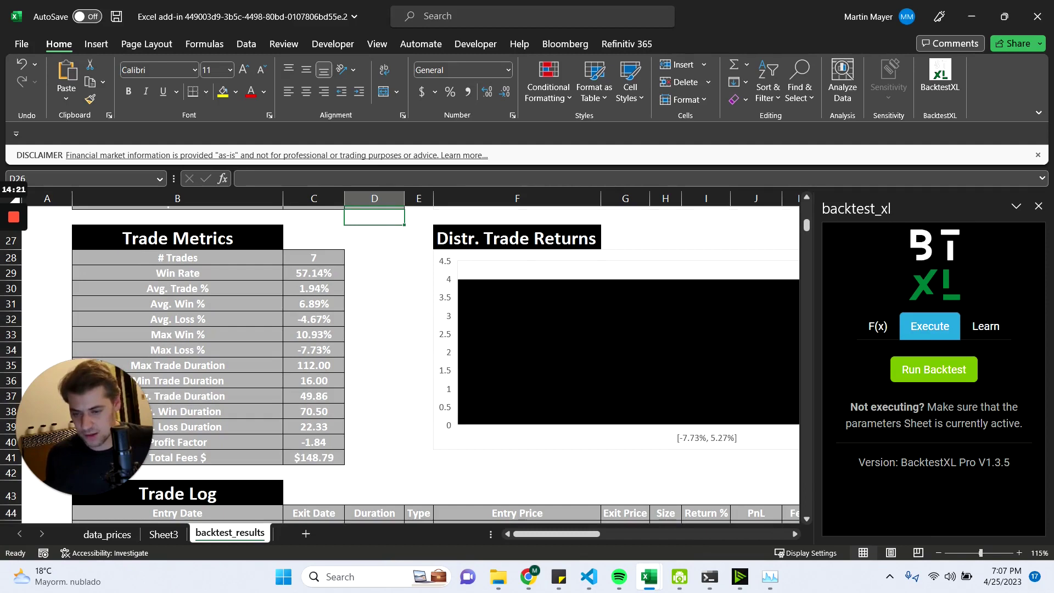
click(177, 257)
click(177, 273)
click(177, 288)
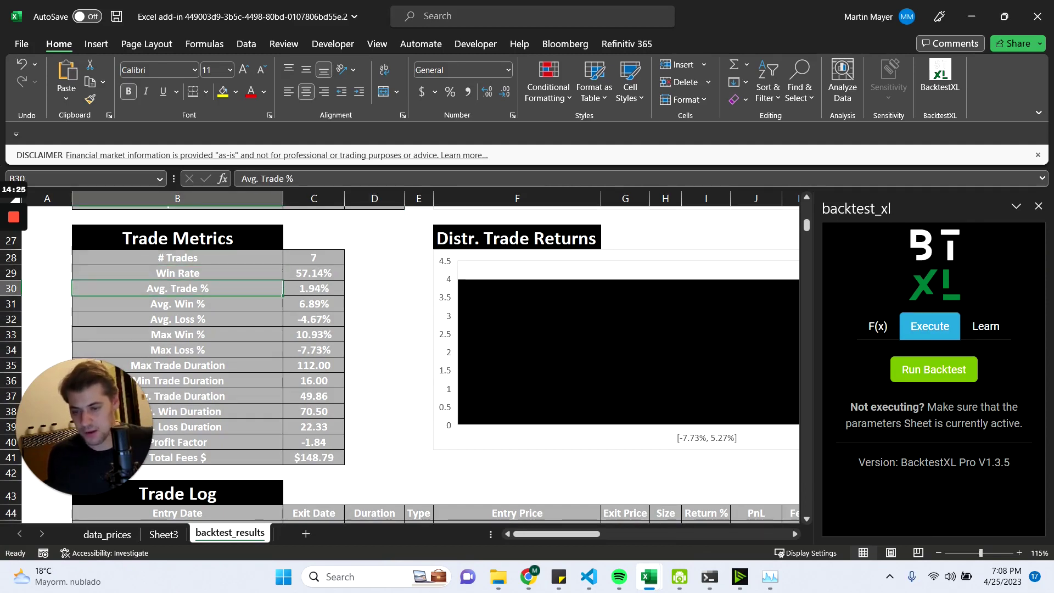
click(178, 304)
click(177, 319)
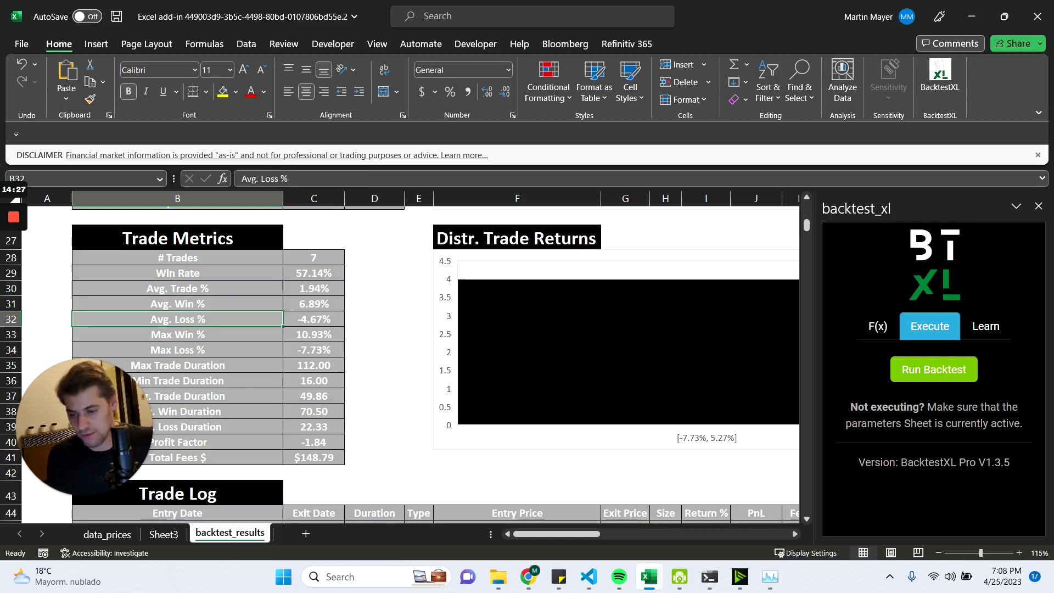
click(178, 349)
scroll(434, 362, down, 1)
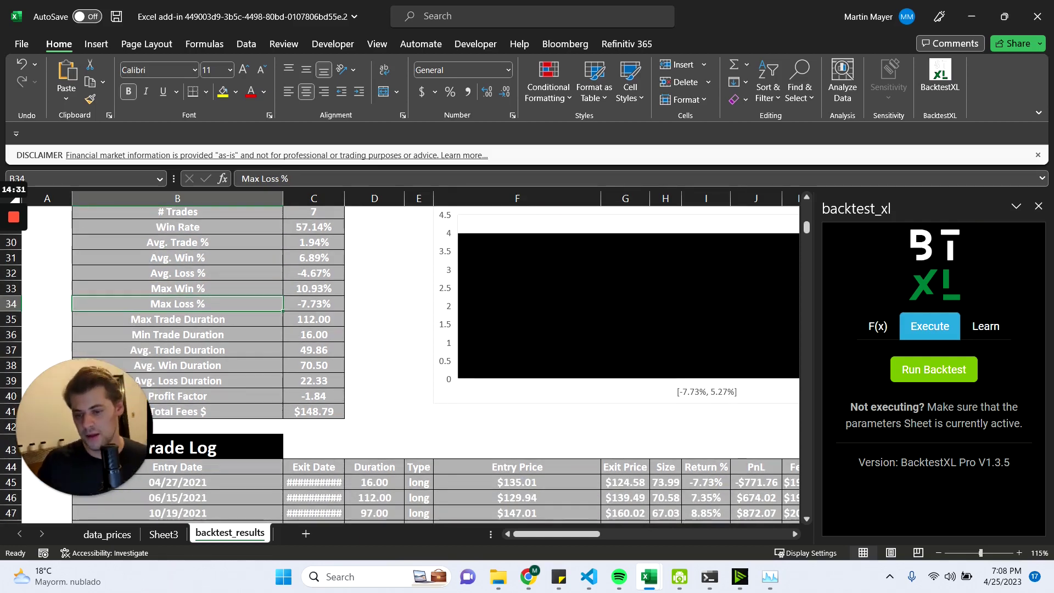
Examine the trade duration rows, Profit Factor and Total Fees $ in the Trade Metrics table.
drag(178, 319, 177, 349)
scroll(177, 349, down, 2)
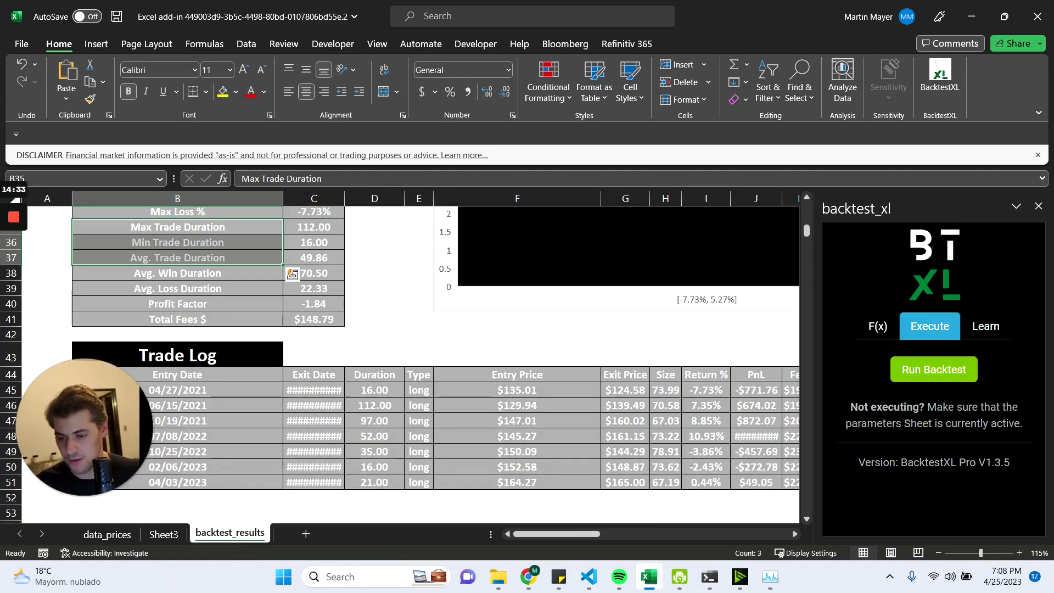
click(177, 274)
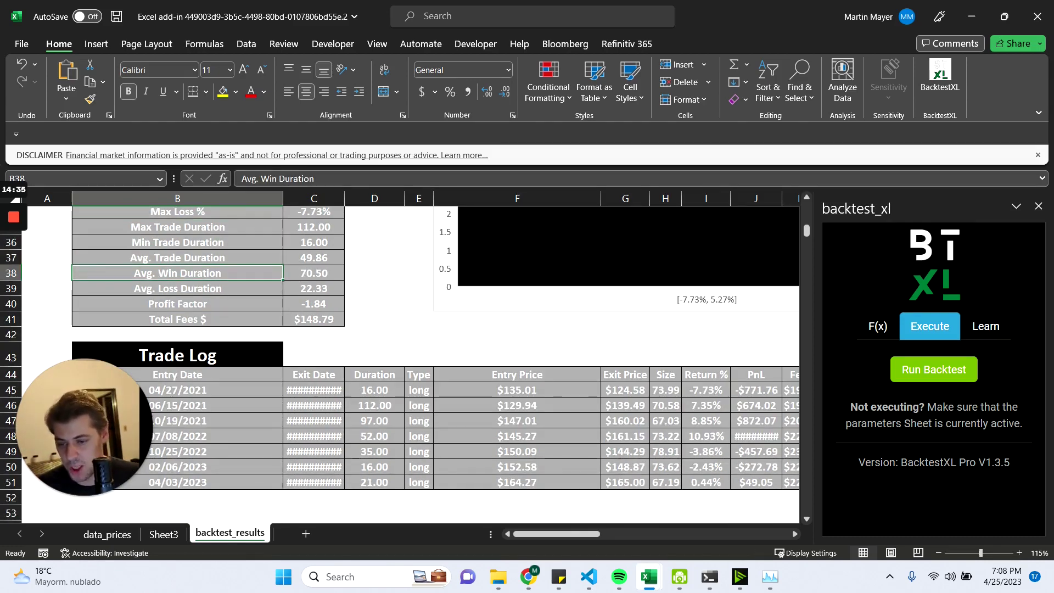
click(178, 304)
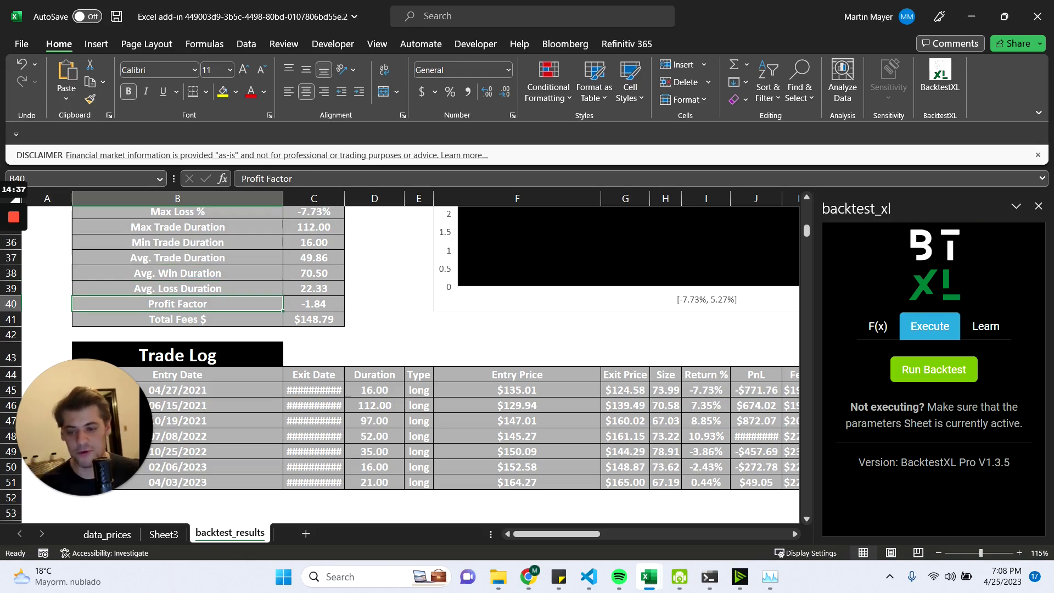
drag(177, 319, 314, 321)
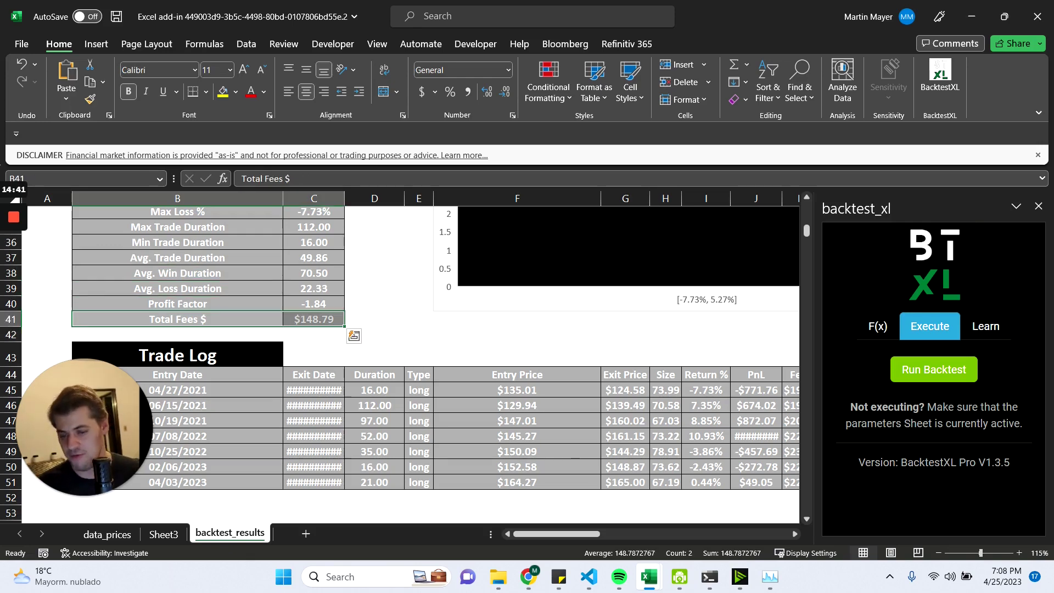
click(374, 320)
Check the # Trades metric against the Trade Log and review the log's Entry Date, Exit Date, Duration and Type columns.
scroll(374, 320, down, 2)
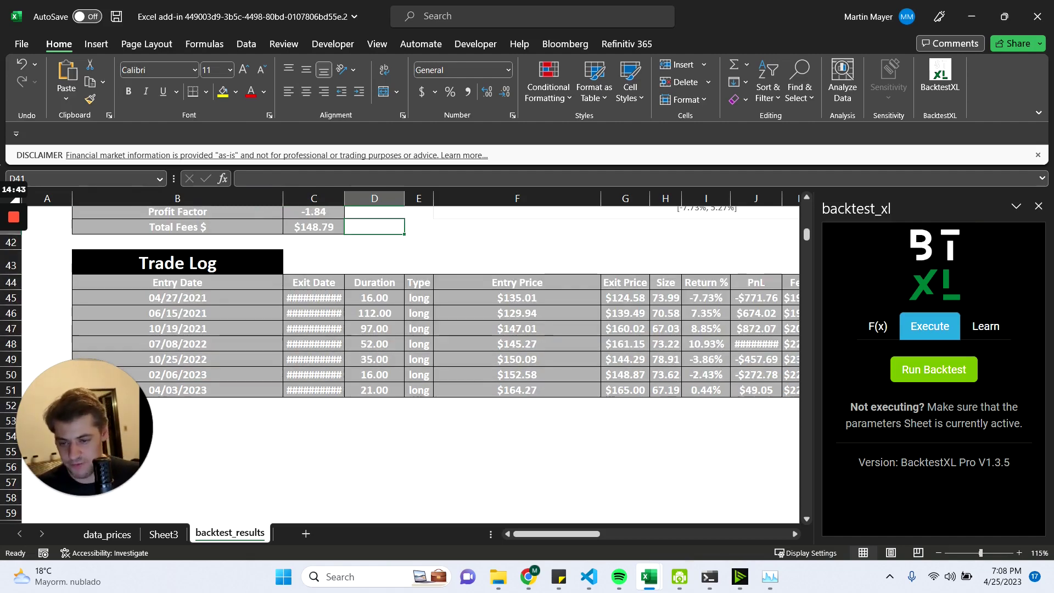
scroll(435, 348, up, 2)
scroll(411, 364, up, 3)
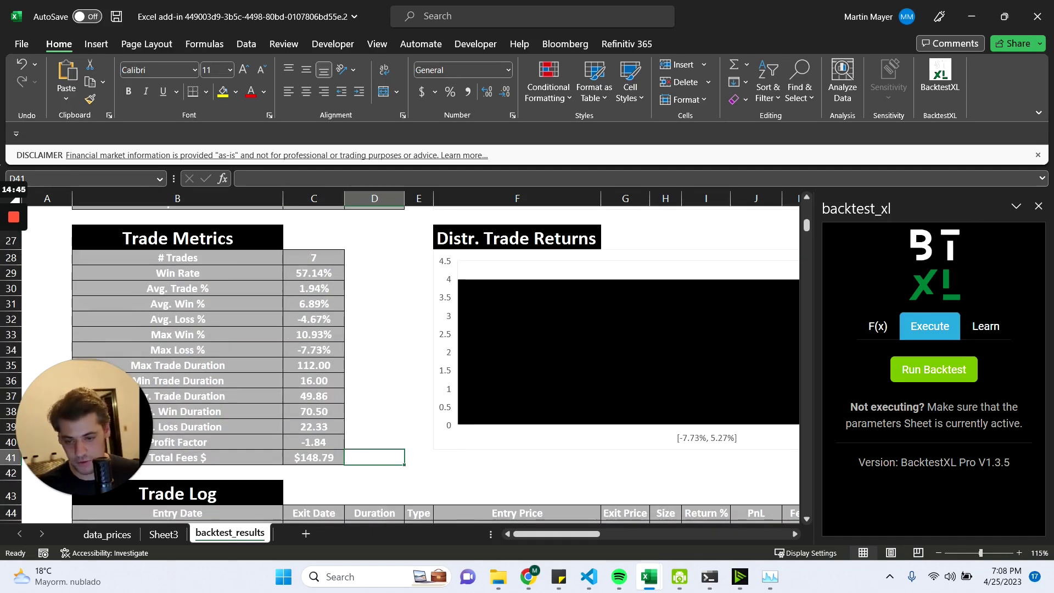
click(314, 257)
scroll(329, 311, down, 4)
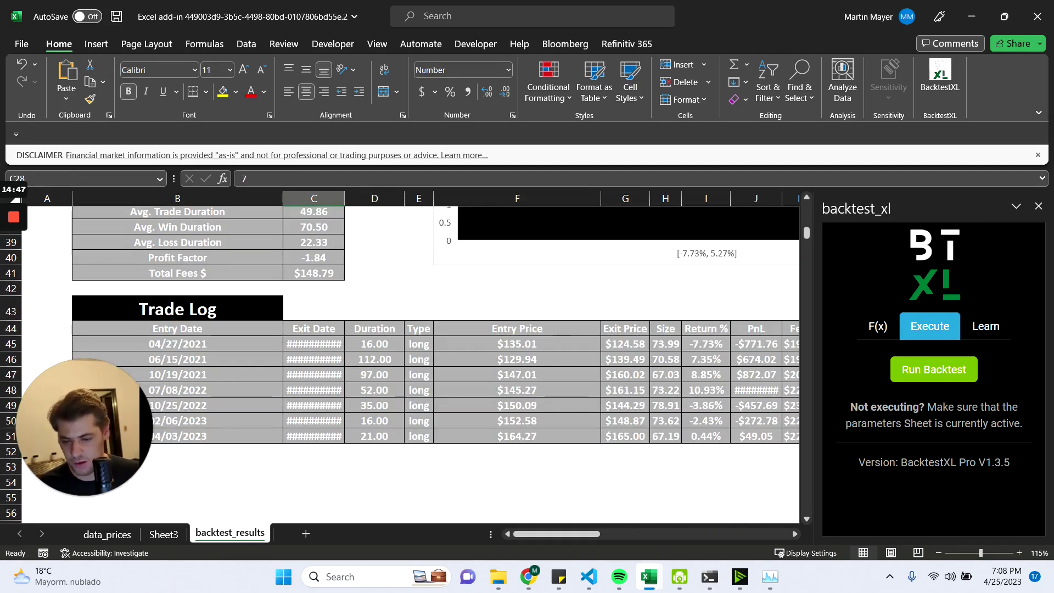
click(177, 329)
click(313, 329)
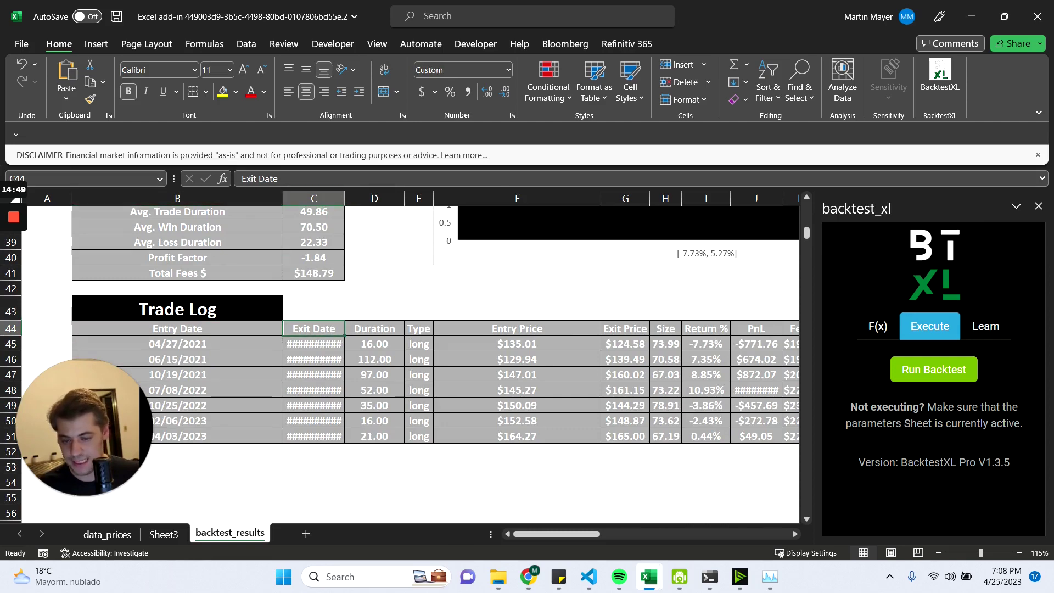
click(374, 329)
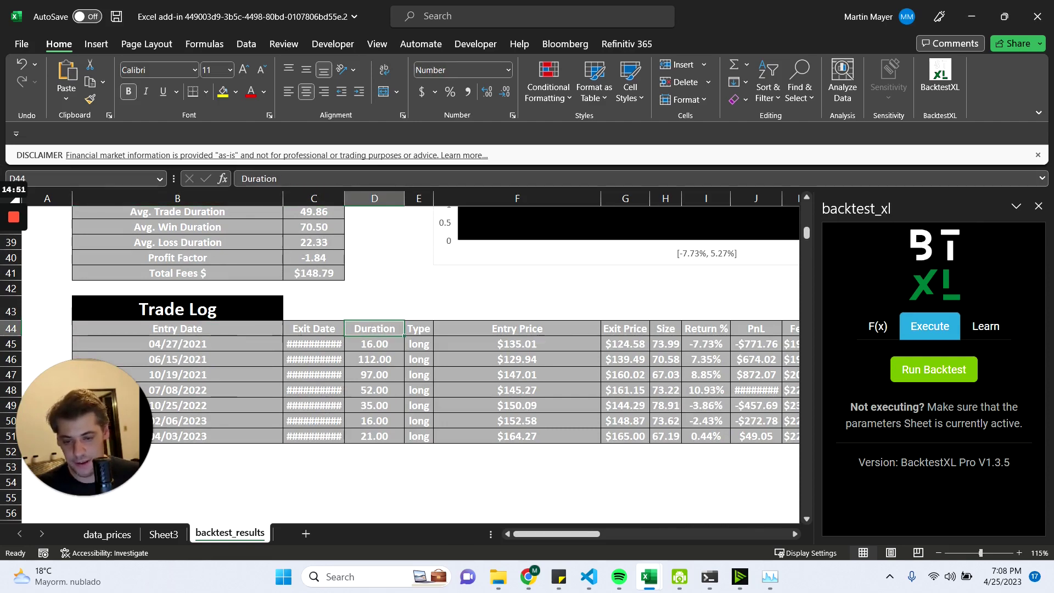
click(419, 328)
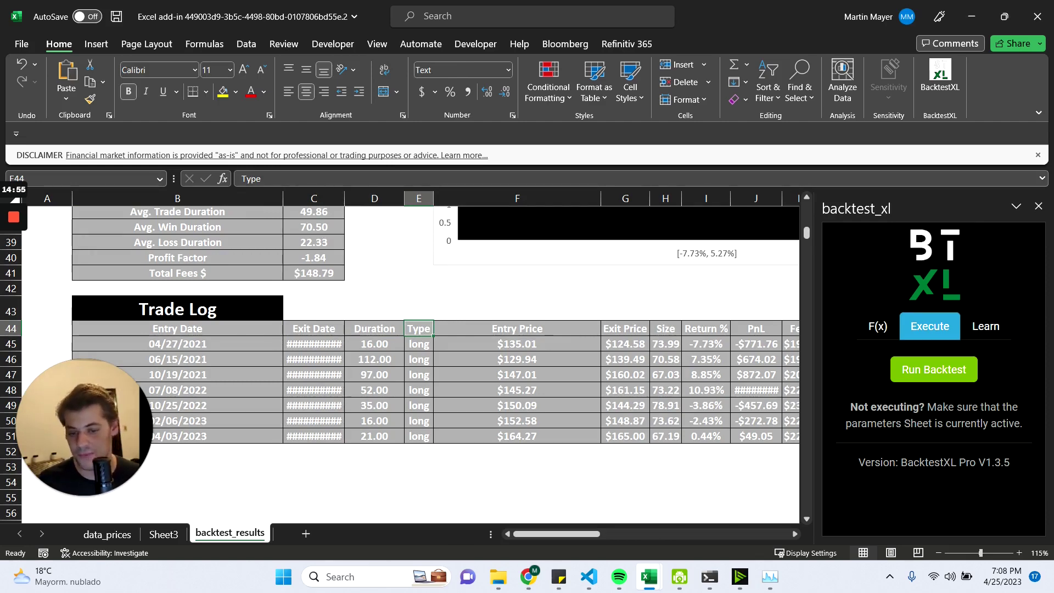
Inspect the Trade Log's Entry Price, Exit Price, Size, Return %, PnL and Fees columns.
click(517, 329)
drag(625, 329, 625, 437)
drag(666, 329, 665, 436)
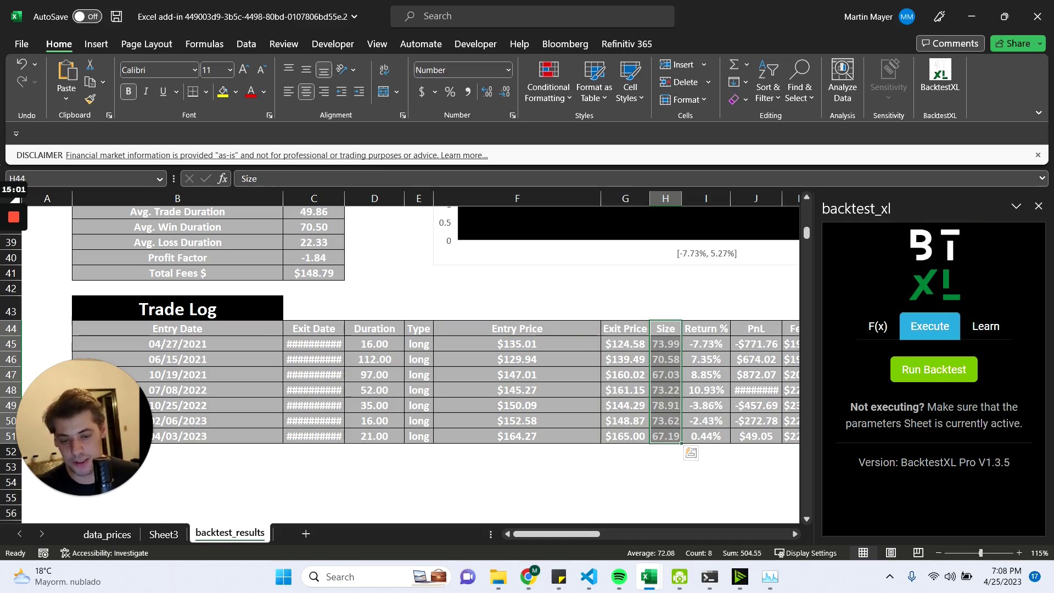
drag(706, 329, 706, 421)
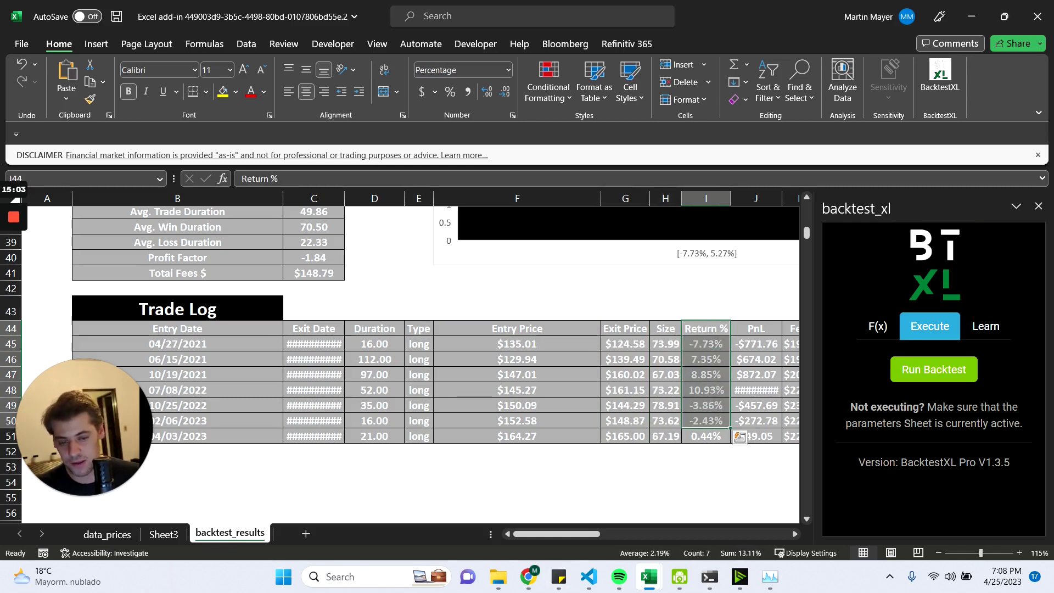
drag(757, 329, 756, 422)
click(757, 390)
key(Up)
key(Up)
key(Up)
key(Right)
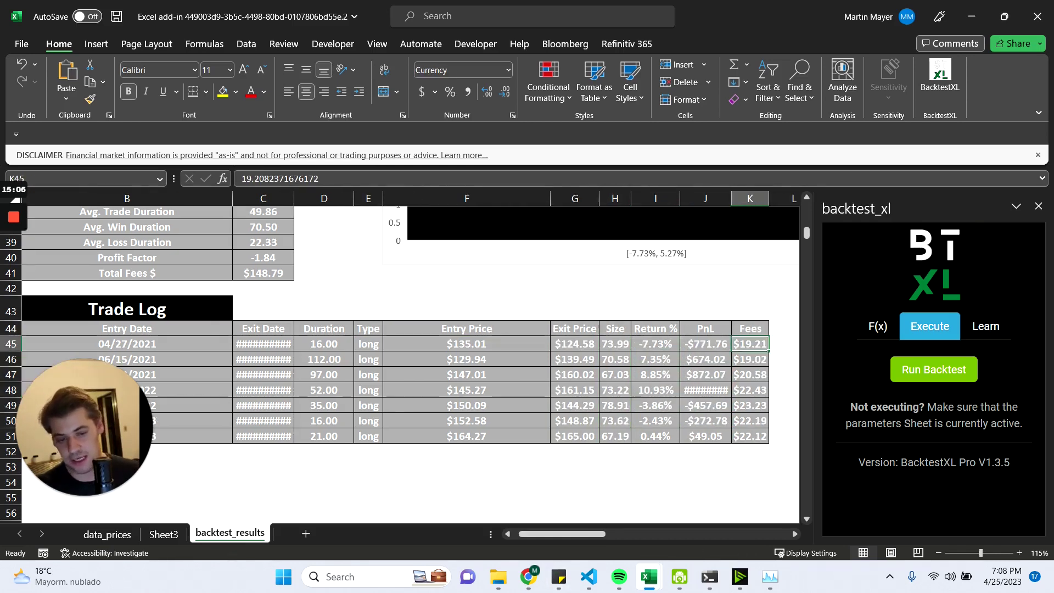
key(Up)
key(ctrl+shift+Down)
key(Left)
key(Left)
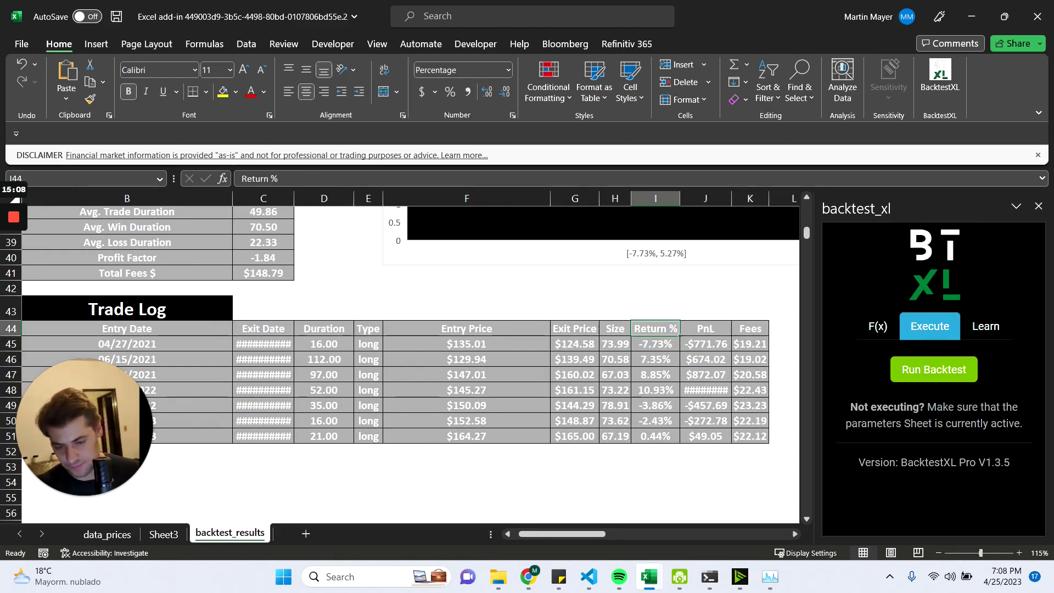
Return to the start of the report and examine the strategy and benchmark curves in the Time Series chart.
scroll(476, 409, up, 6)
scroll(476, 406, up, 6)
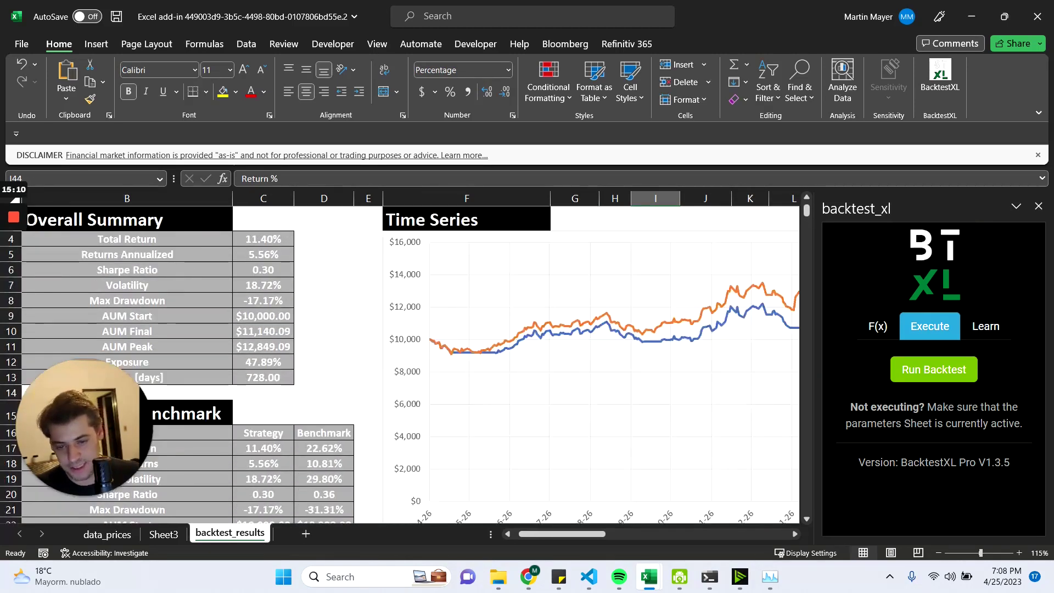
mouse_move(551, 535)
mouse_down()
mouse_move(592, 549)
mouse_move(564, 540)
mouse_up()
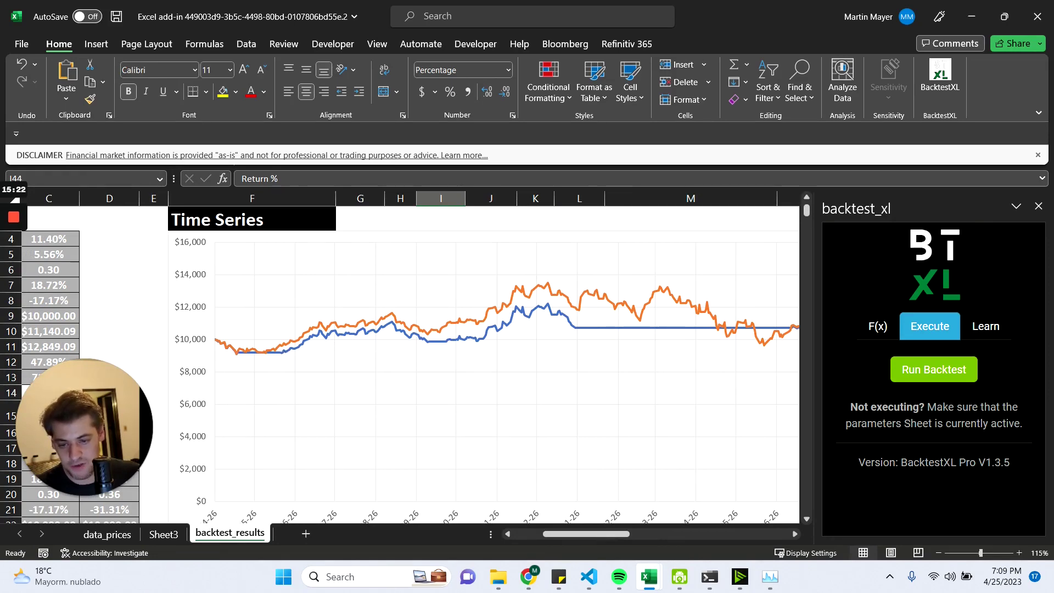
Examine the Distr. Trade Returns histogram's return ranges and bar values, and compare them with the # Trades metric.
scroll(400, 365, up, 1)
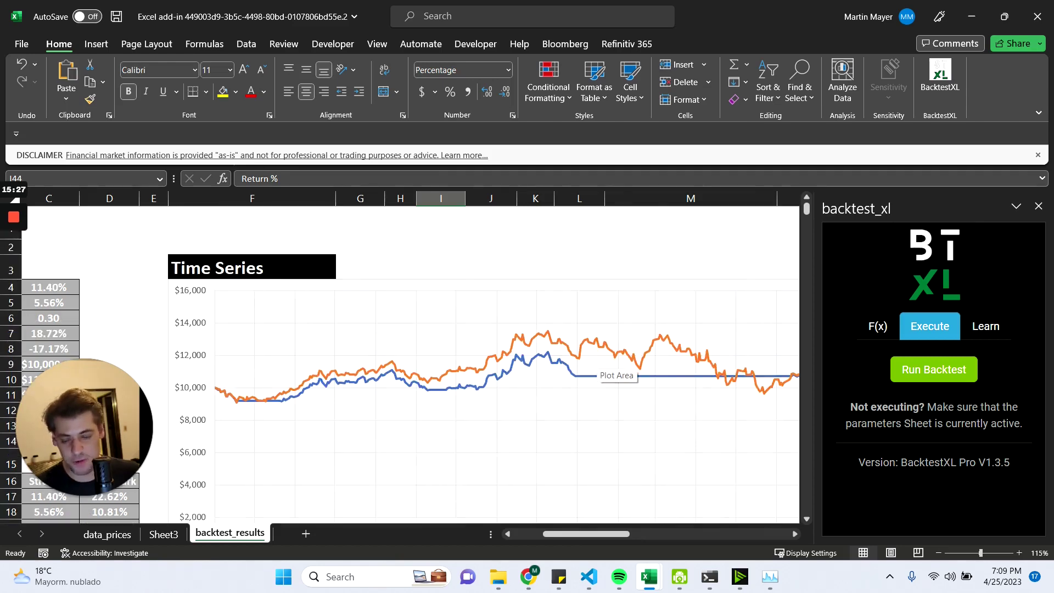
scroll(537, 373, down, 6)
ctrl+scroll(536, 375, down, 3)
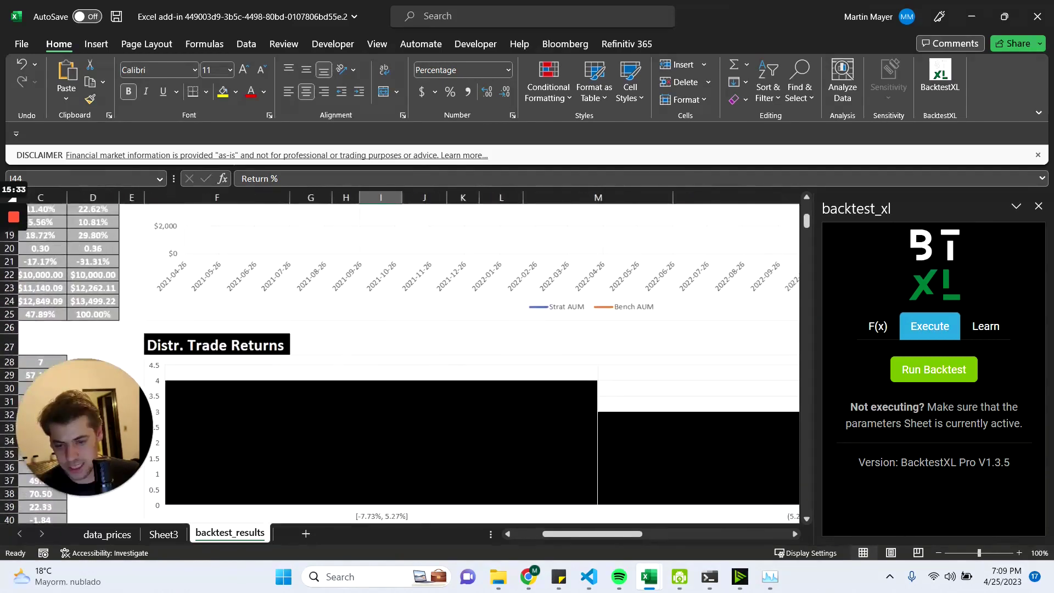
scroll(401, 399, down, 1)
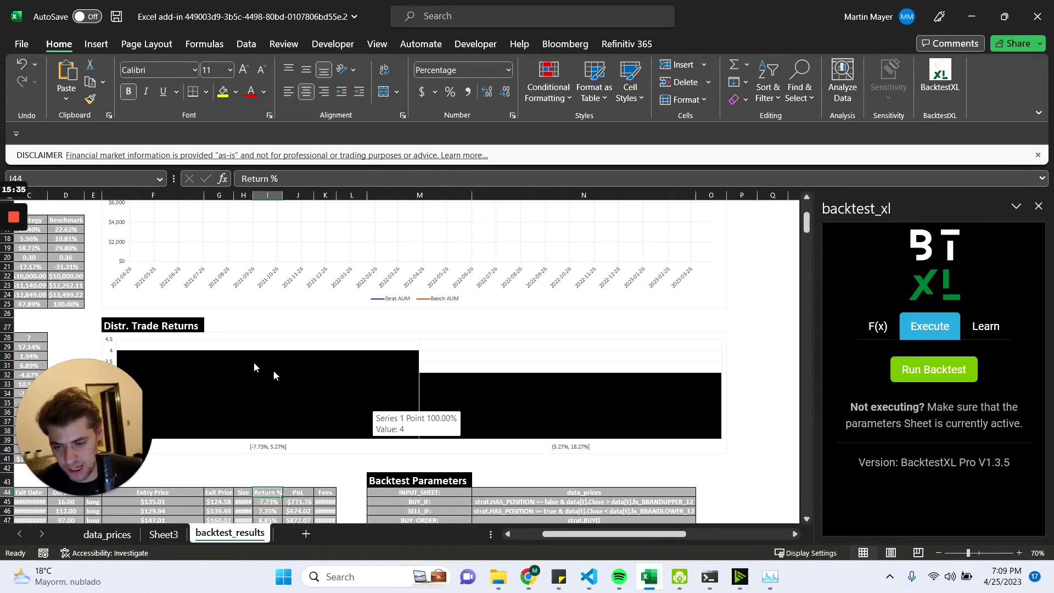
scroll(247, 358, down, 2)
scroll(254, 379, down, 1)
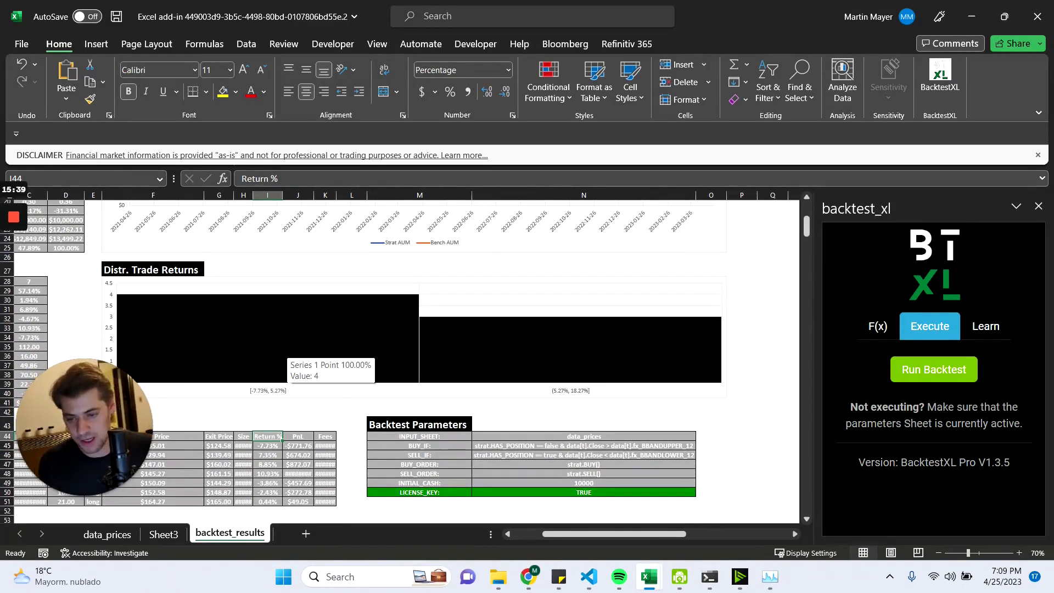
click(34, 281)
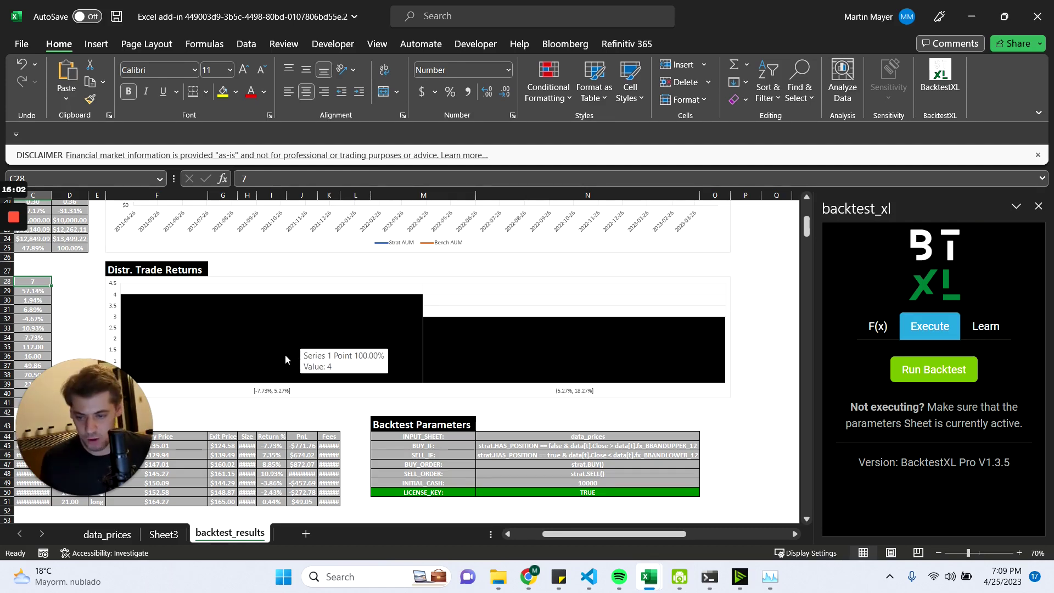
Return to the start of the Backtesting Report and open the add-in's Learn section with its Tutorial and Docs links.
click(271, 403)
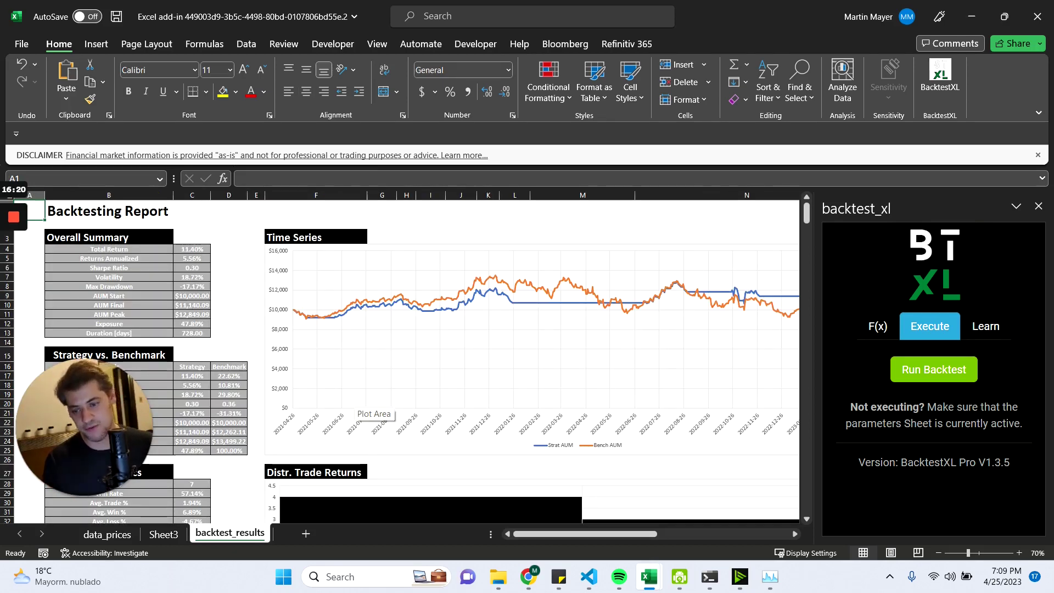
click(997, 330)
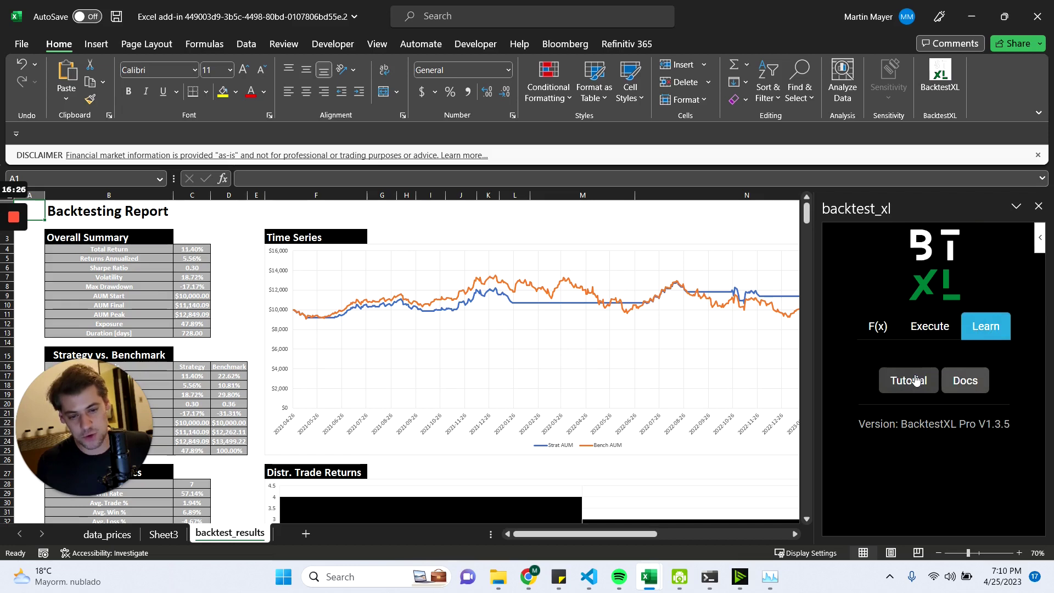